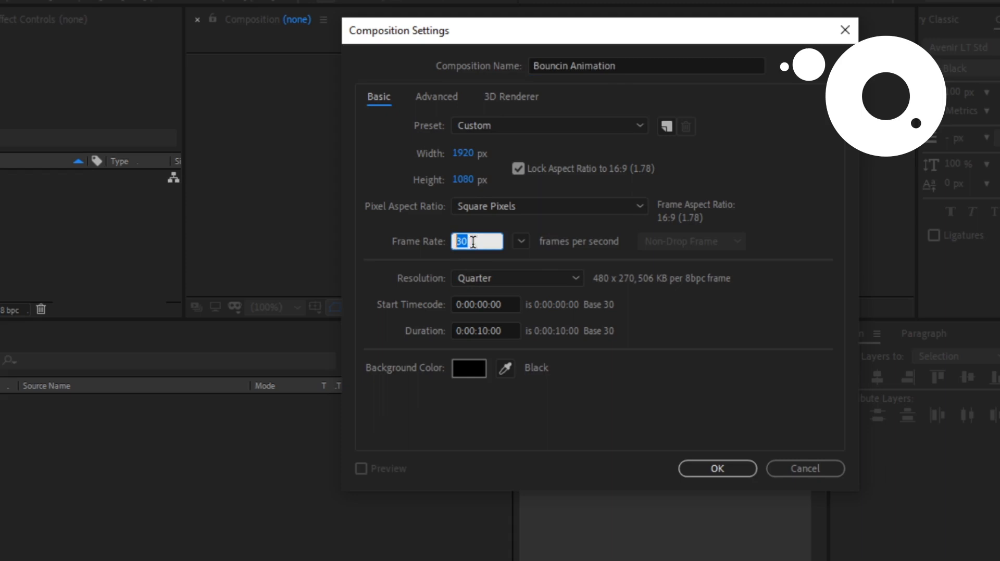
Step: Set the duration of the Bouncin Animation composition to 0:00:05:00 and create the composition
{"action": "left_click", "coordinate": [486, 330]}
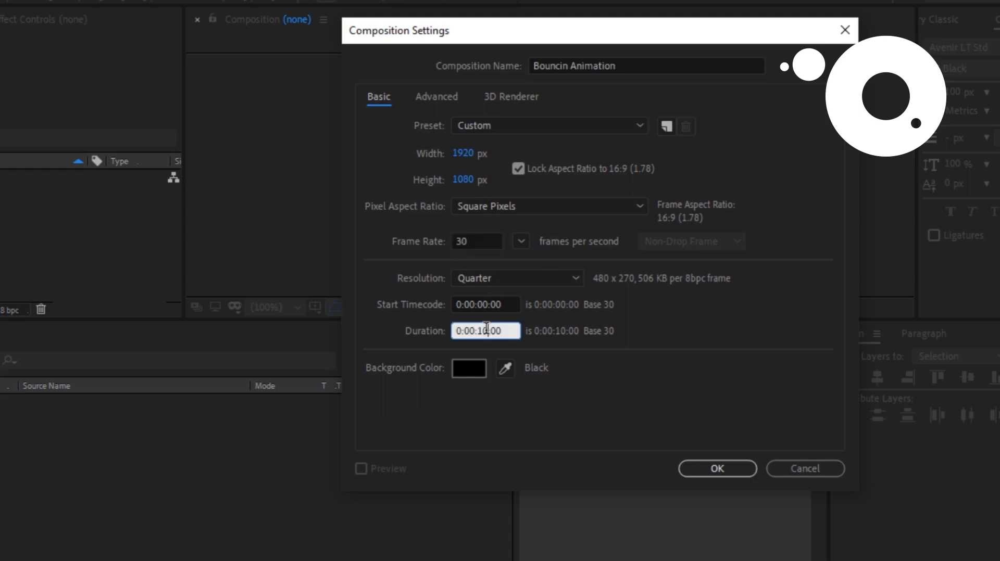
{"action": "key", "text": "BackSpace"}
{"action": "key", "text": "BackSpace"}
{"action": "type", "text": "05"}
{"action": "left_click", "coordinate": [719, 468]}
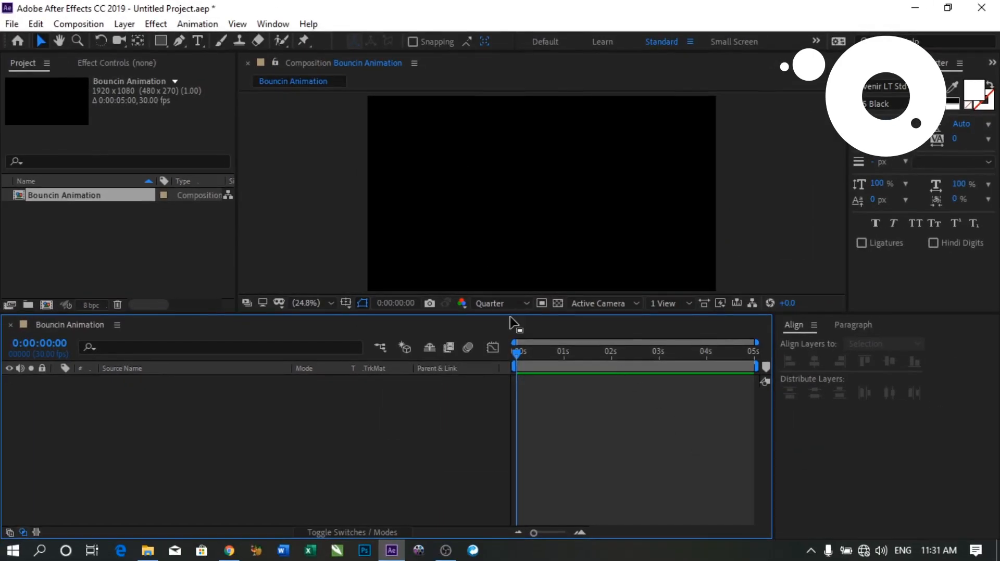
{"action": "left_click_drag", "start_coordinate": [510, 314], "coordinate": [513, 328]}
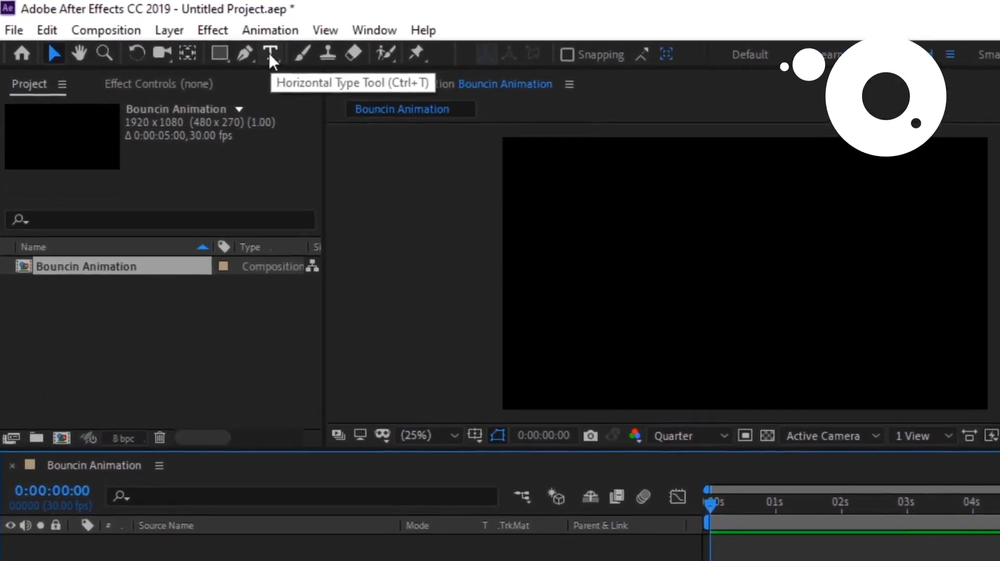
Step: Add a text layer in the composition reading "We Ctreat De Imaginations"
{"action": "left_click", "coordinate": [198, 41]}
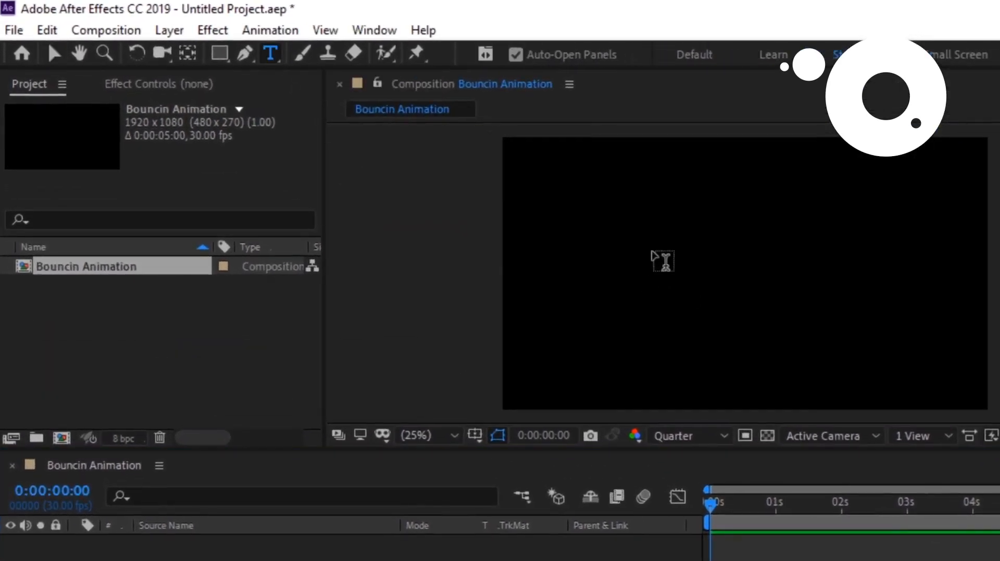
{"action": "left_click", "coordinate": [658, 256]}
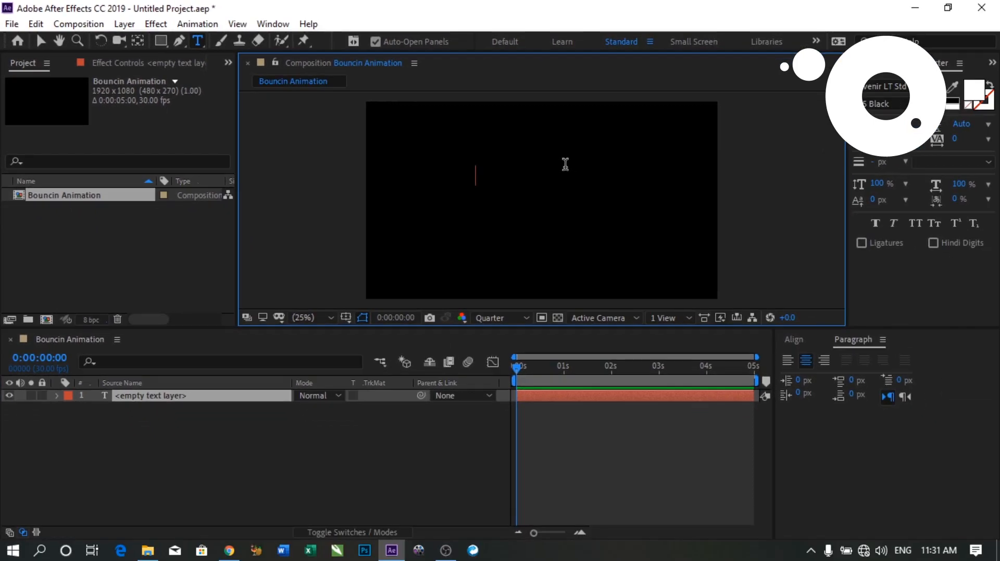
{"action": "type", "text": "WE"}
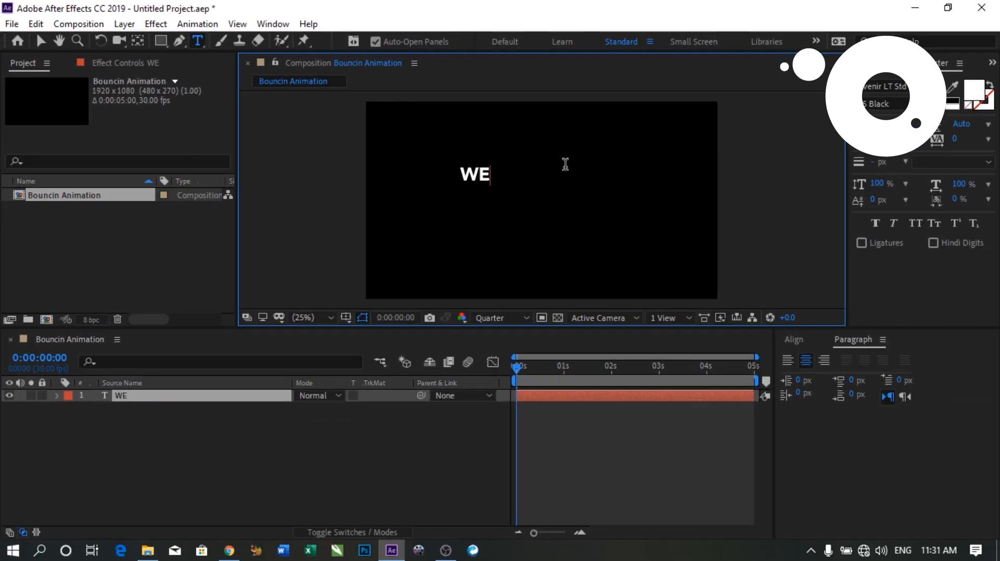
{"action": "key", "text": "BackSpace"}
{"action": "type", "text": "e "}
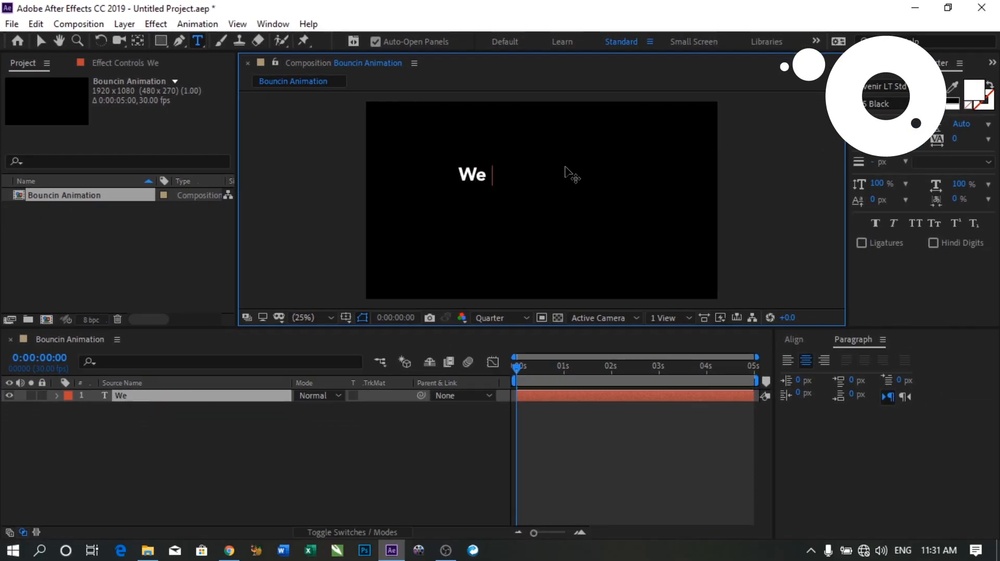
{"action": "type", "text": "Ct"}
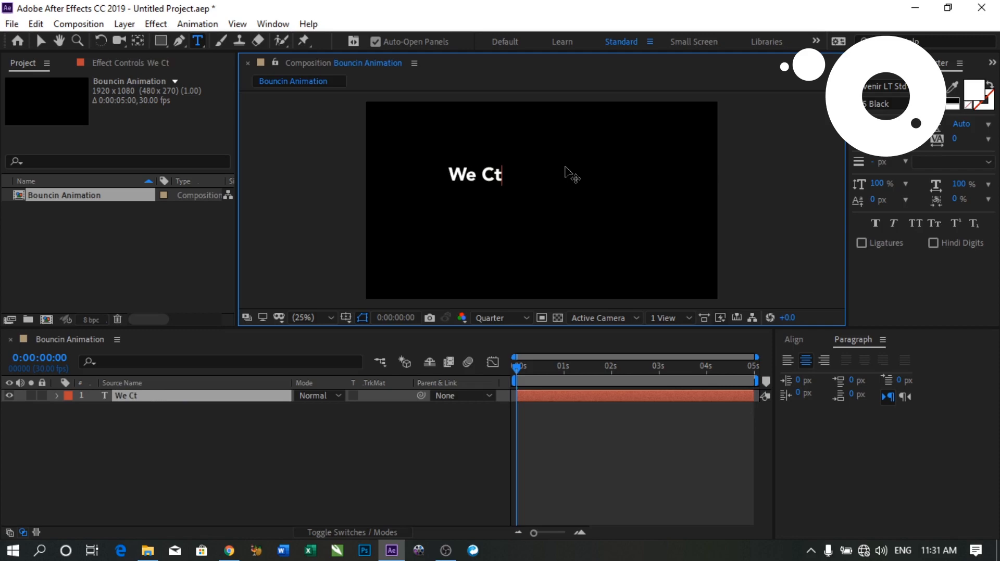
{"action": "type", "text": "reat De "}
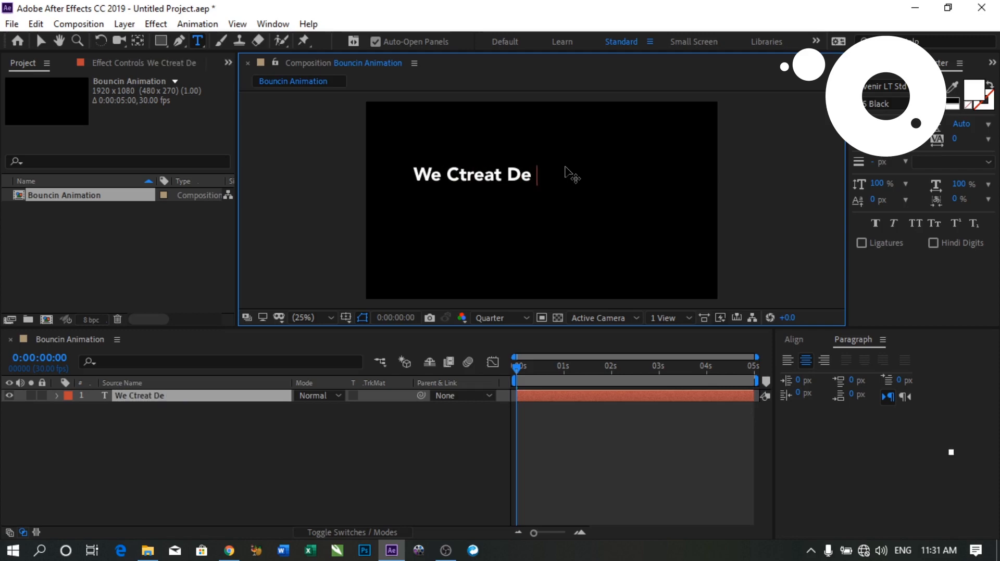
{"action": "type", "text": "Imaginations"}
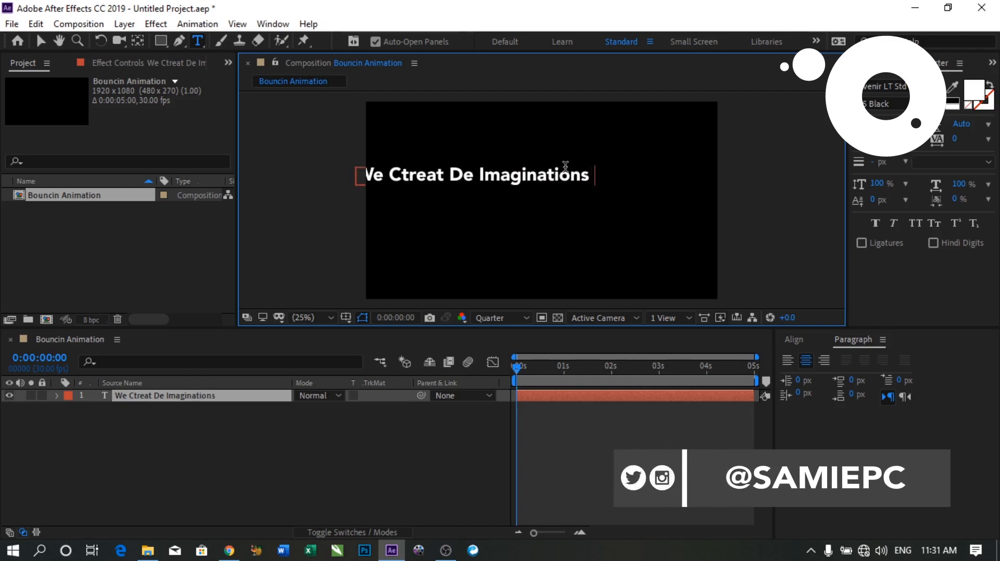
{"action": "key", "text": "BackSpace"}
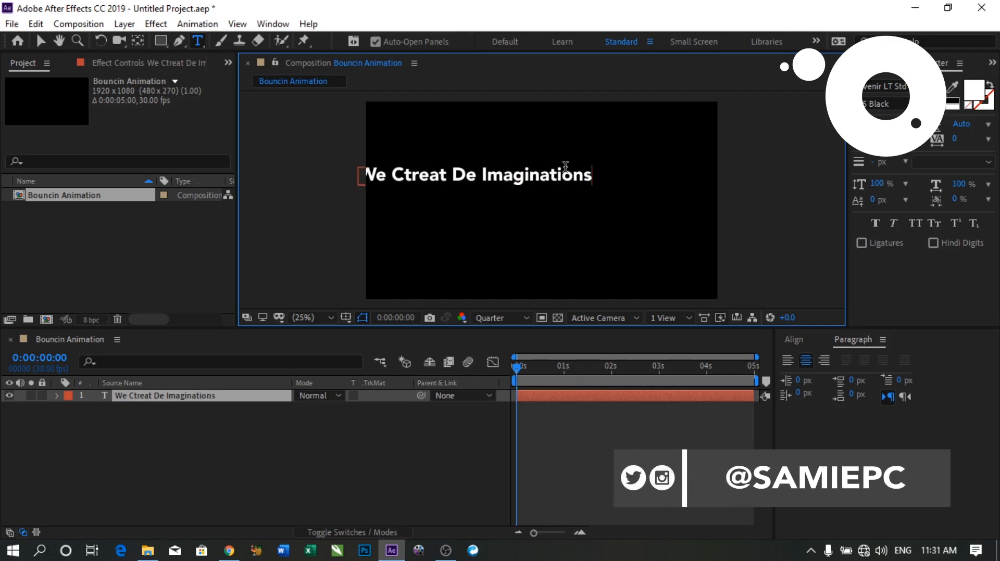
{"action": "left_click", "coordinate": [40, 40]}
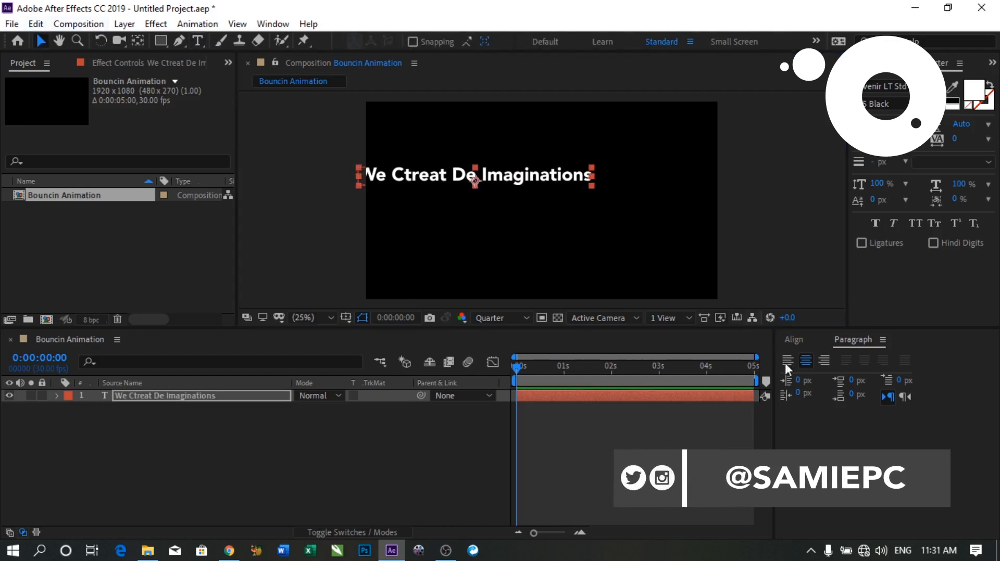
Step: Center the text layer horizontally and vertically in the composition and deselect it
{"action": "left_click", "coordinate": [800, 339]}
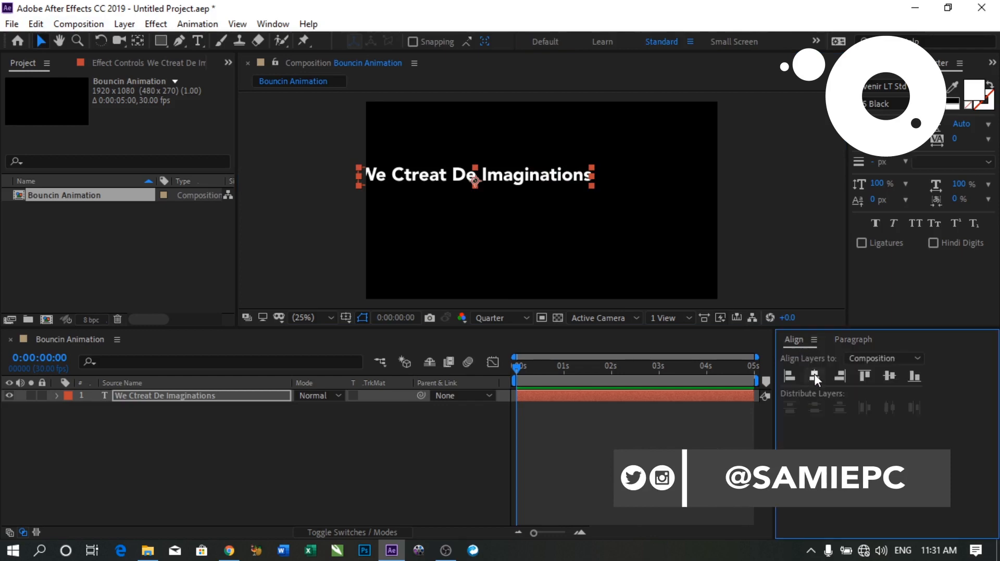
{"action": "left_click", "coordinate": [814, 375]}
{"action": "left_click", "coordinate": [890, 376]}
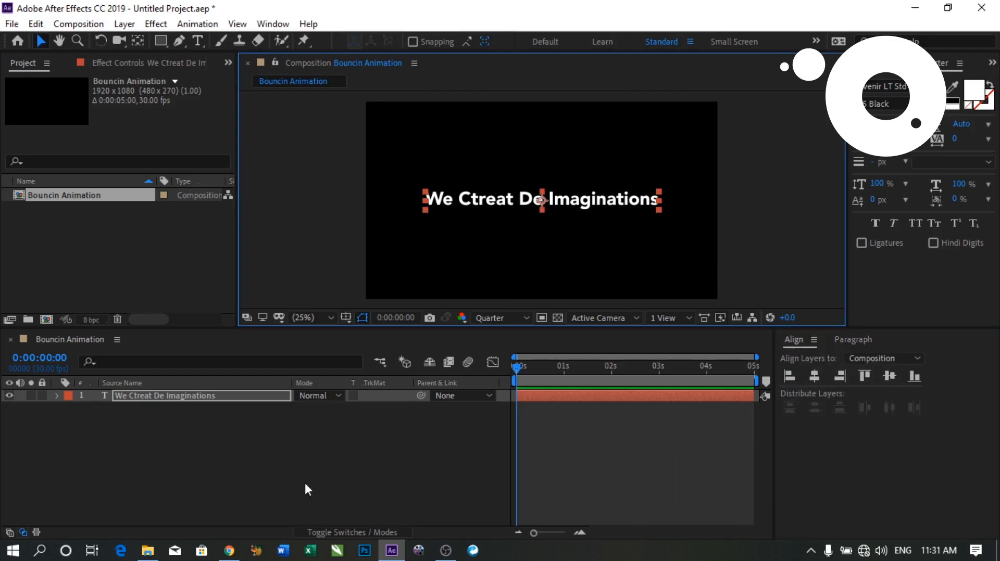
{"action": "left_click", "coordinate": [267, 486]}
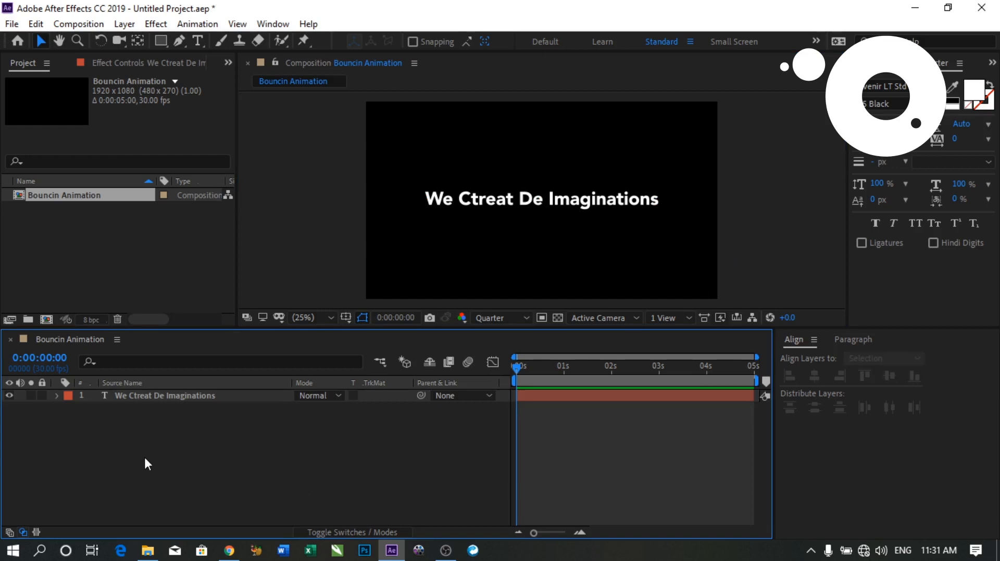
Step: Create a composition-sized red solid named BG and lock it beneath the text layer
{"action": "key", "text": "ctrl+y"}
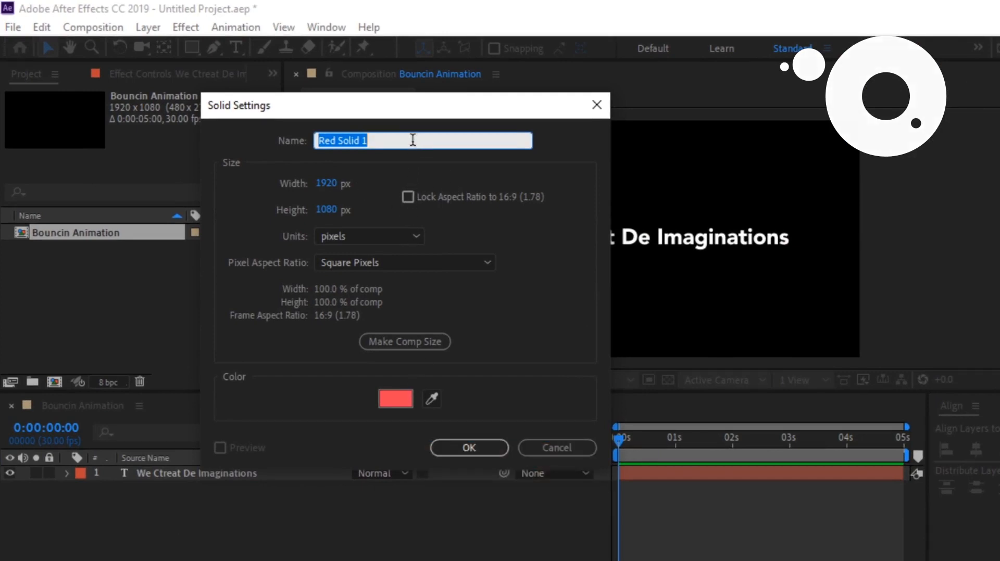
{"action": "left_click_drag", "start_coordinate": [370, 140], "coordinate": [261, 146]}
{"action": "type", "text": "BG"}
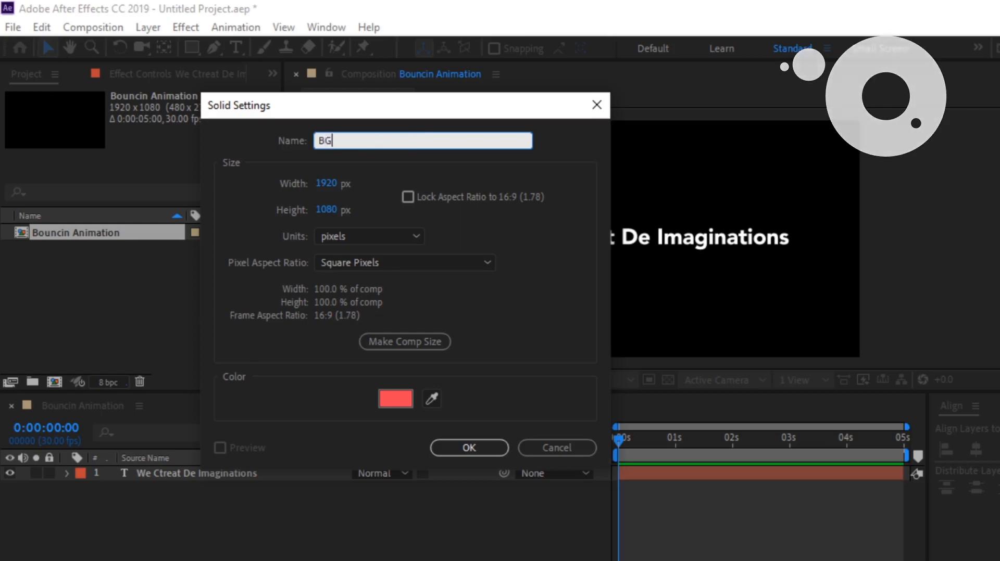
{"action": "left_click", "coordinate": [497, 452]}
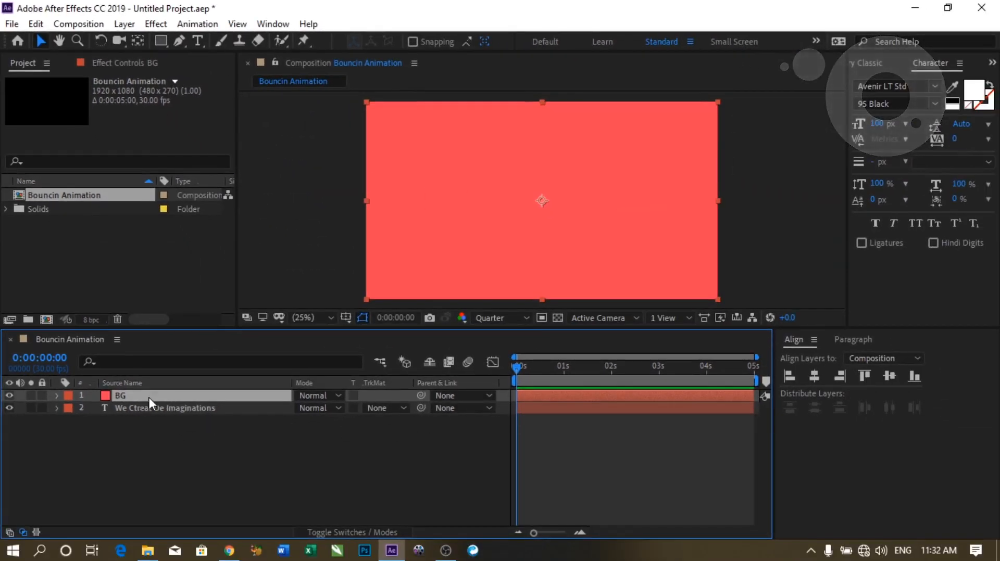
{"action": "left_click_drag", "start_coordinate": [165, 398], "coordinate": [162, 420]}
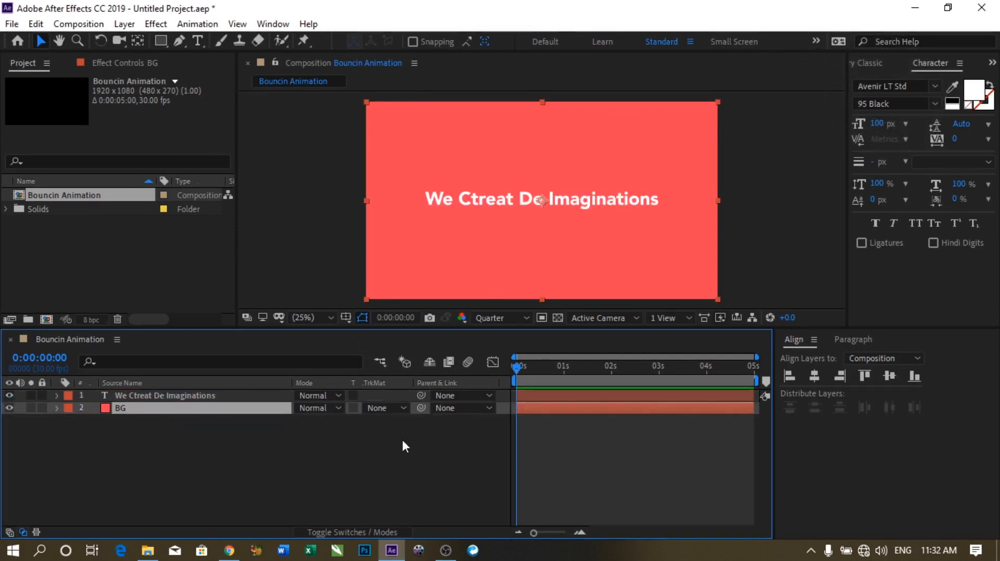
{"action": "left_click", "coordinate": [43, 408]}
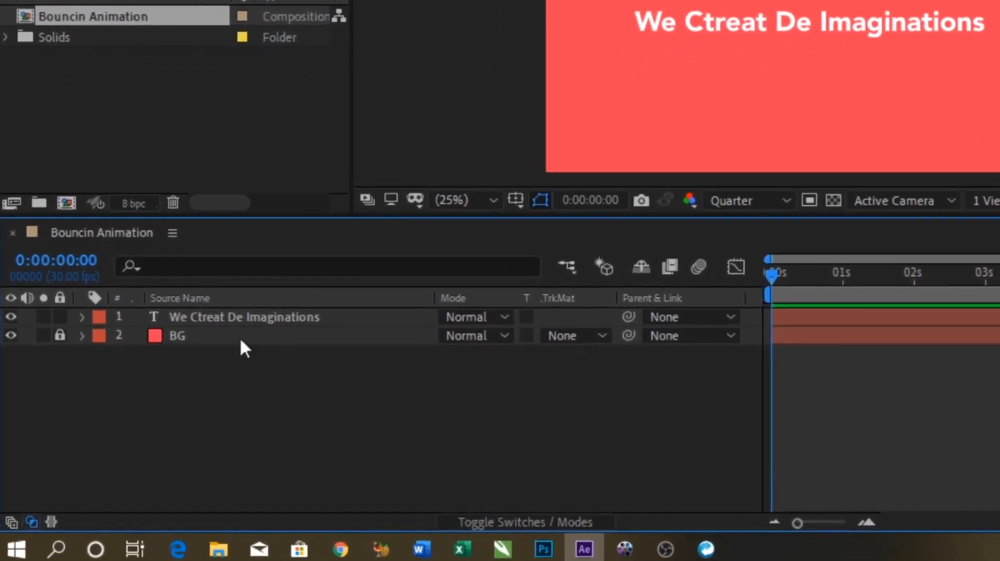
Step: Unlock the BG layer for a trial move in the composition, undo the move, and lock it again
{"action": "left_click", "coordinate": [804, 68]}
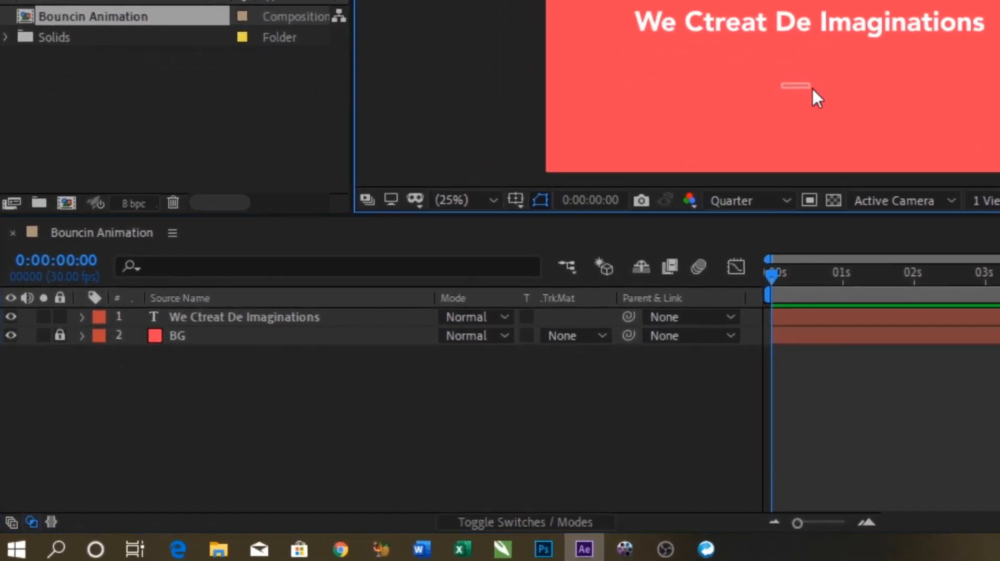
{"action": "left_click", "coordinate": [64, 337]}
{"action": "left_click_drag", "start_coordinate": [829, 130], "coordinate": [873, 126]}
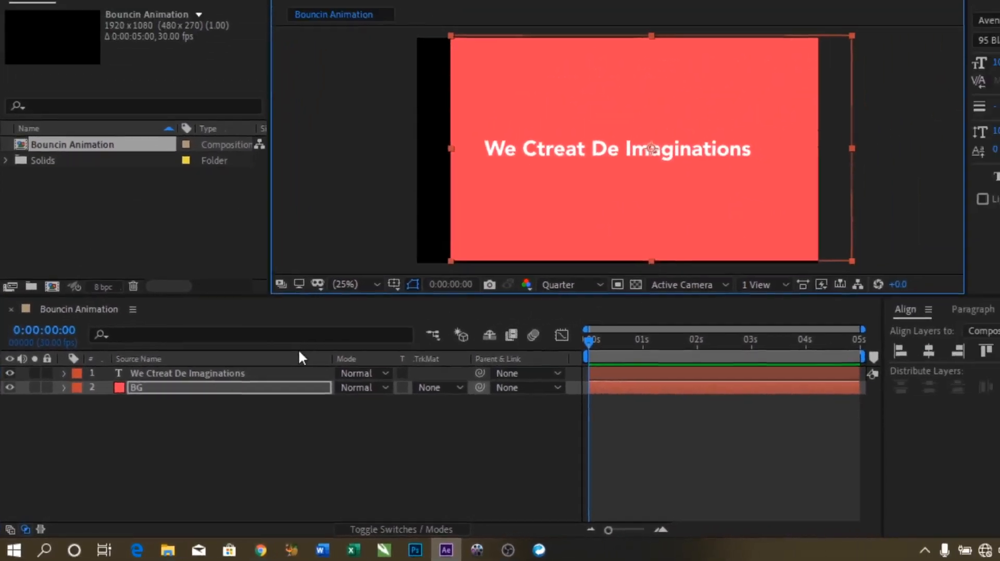
{"action": "key", "text": "ctrl+z"}
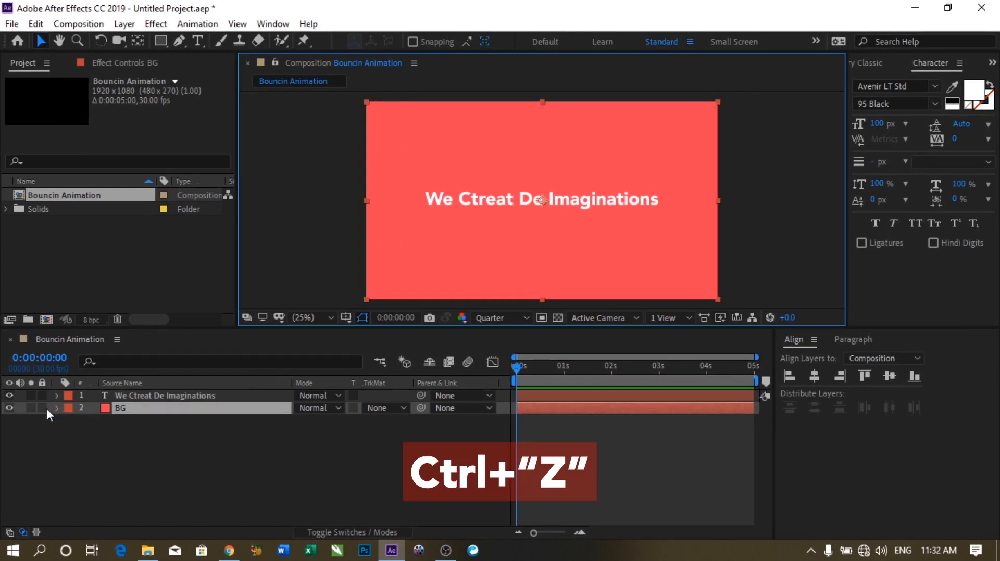
{"action": "left_click", "coordinate": [43, 408]}
Step: Add a Position animator to the "We Ctreat De Imaginations" text layer
{"action": "left_click", "coordinate": [213, 396]}
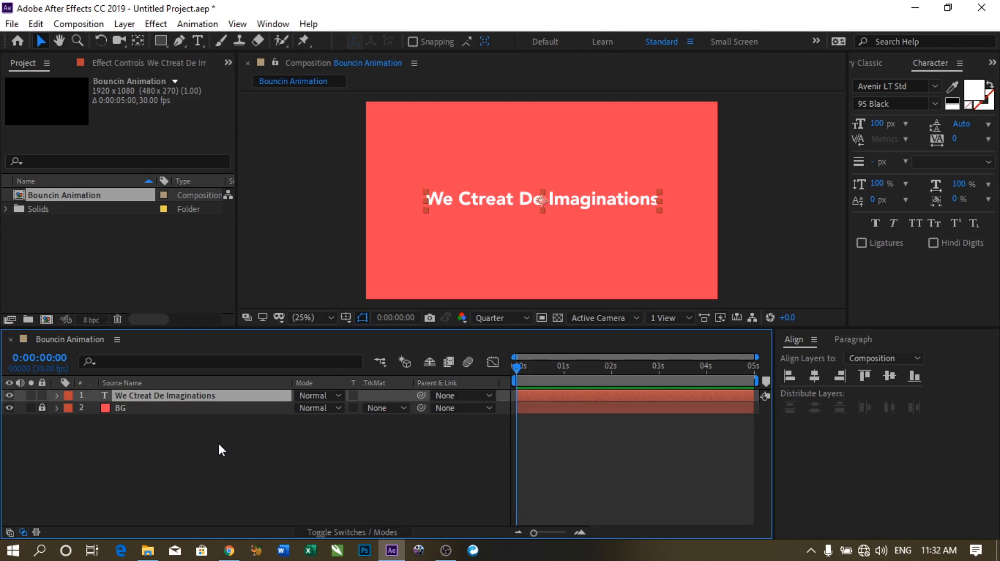
{"action": "left_click", "coordinate": [57, 395]}
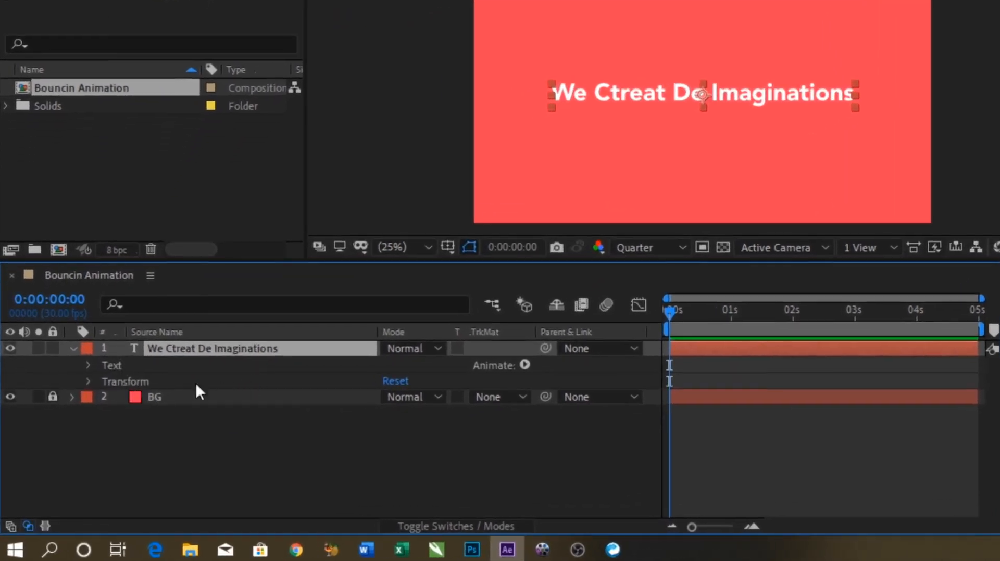
{"action": "left_click", "coordinate": [522, 366]}
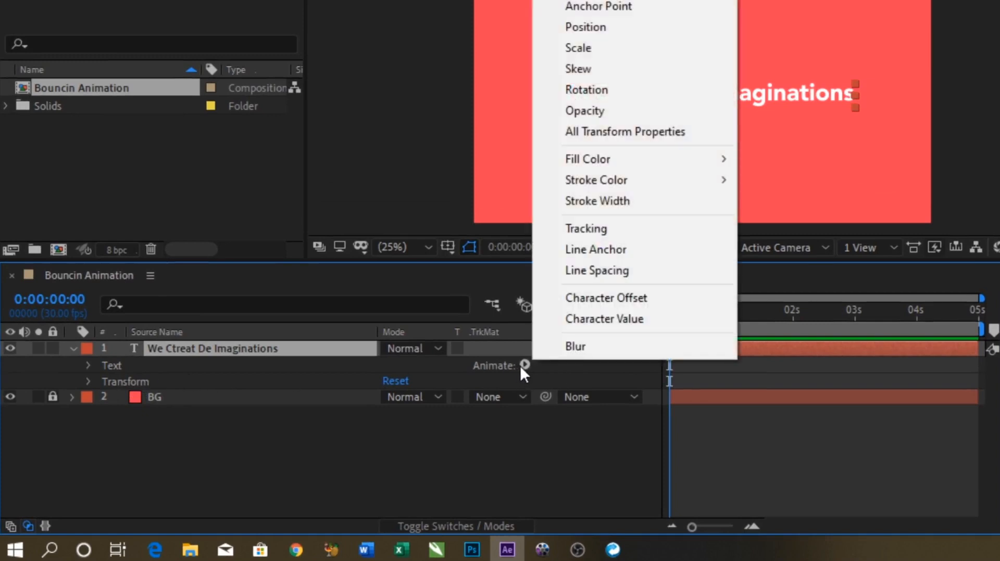
{"action": "left_click", "coordinate": [613, 28]}
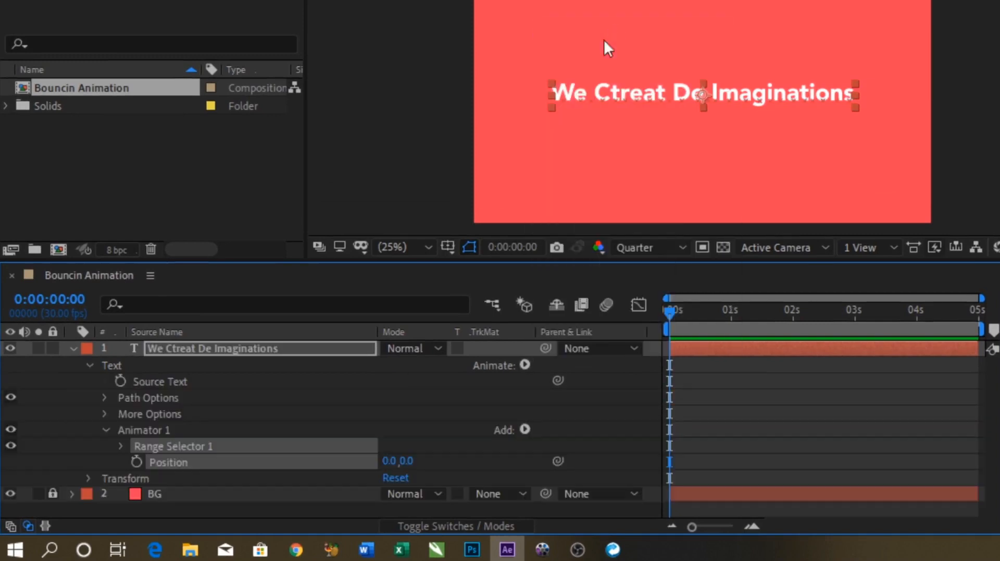
Step: Rename the text layer's Animator 1 as POSITION 1, keeping its properties expanded
{"action": "left_click", "coordinate": [145, 429]}
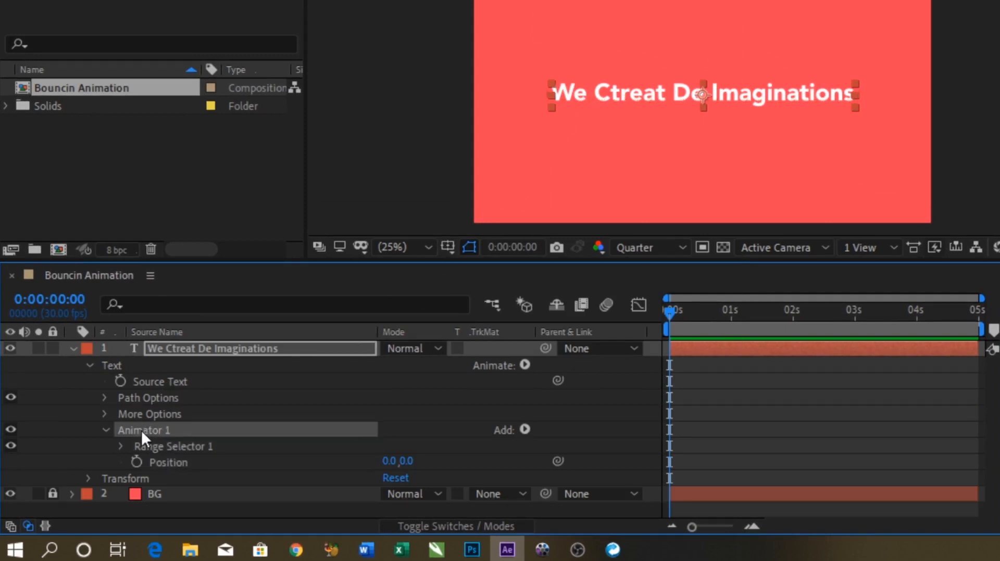
{"action": "right_click", "coordinate": [141, 430]}
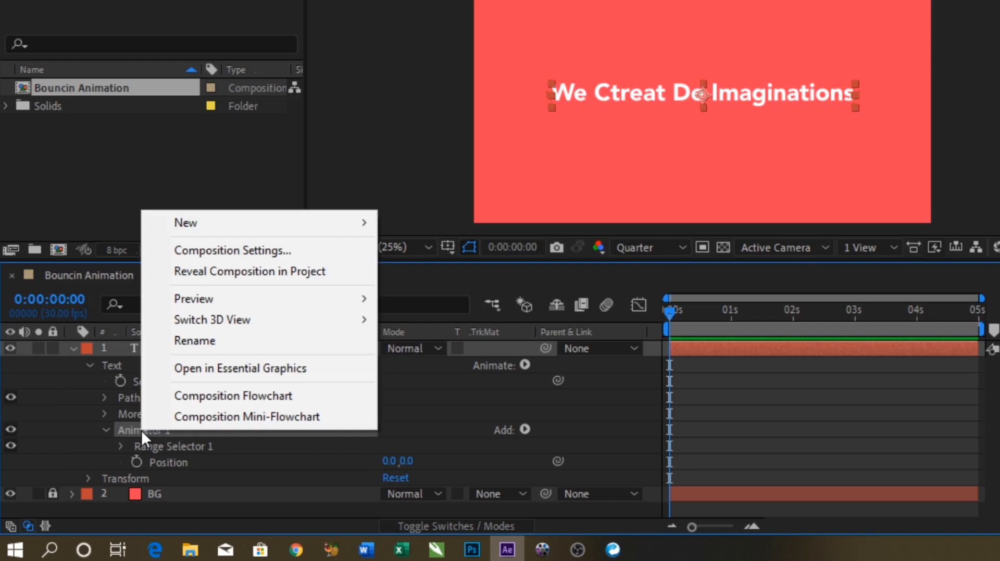
{"action": "left_click", "coordinate": [196, 341]}
{"action": "type", "text": "POSITION"}
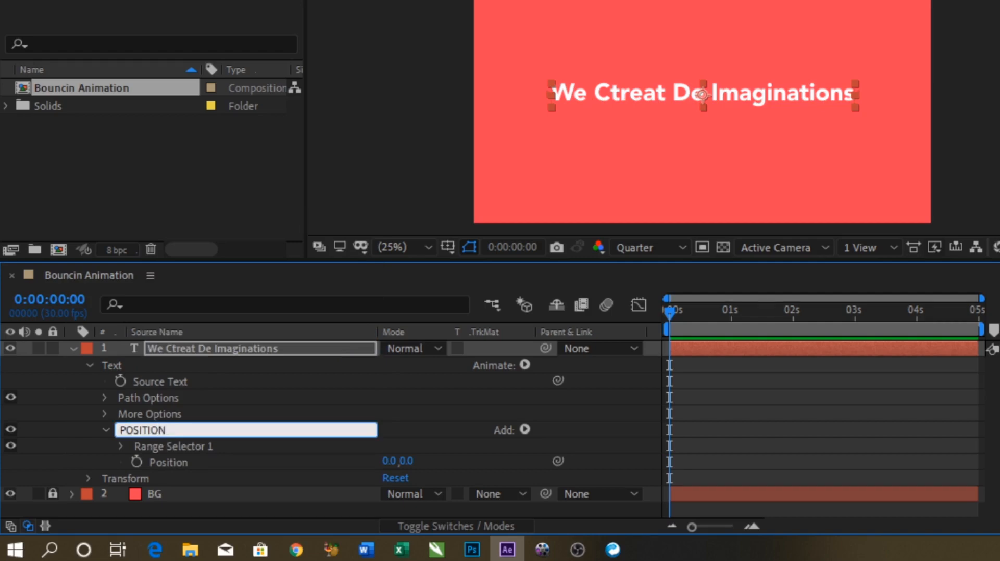
{"action": "type", "text": " 1"}
{"action": "left_click", "coordinate": [105, 429]}
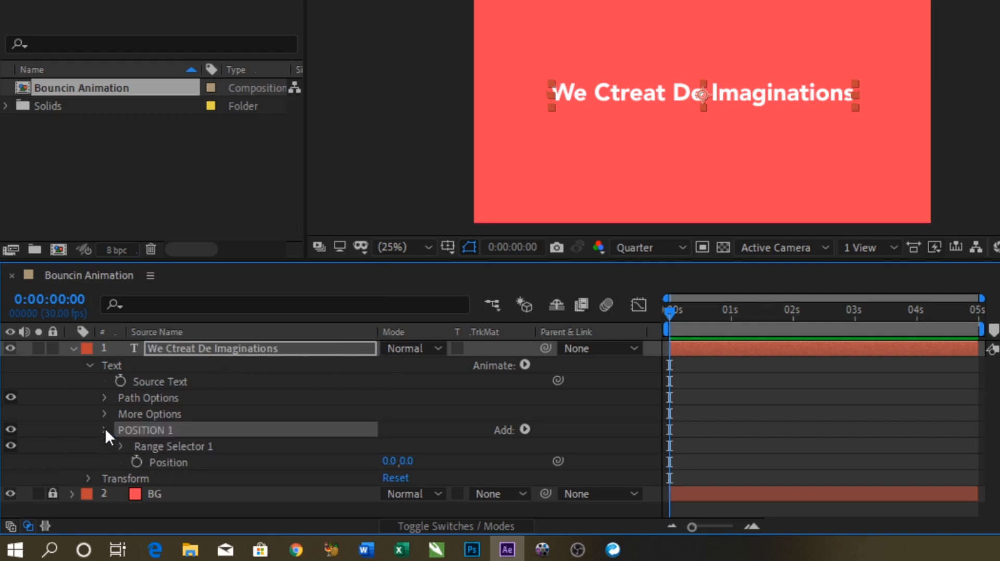
{"action": "left_click", "coordinate": [105, 429]}
{"action": "left_click", "coordinate": [104, 431]}
Step: Set the vertical Position value of the POSITION 1 animator to -150
{"action": "left_click", "coordinate": [405, 461]}
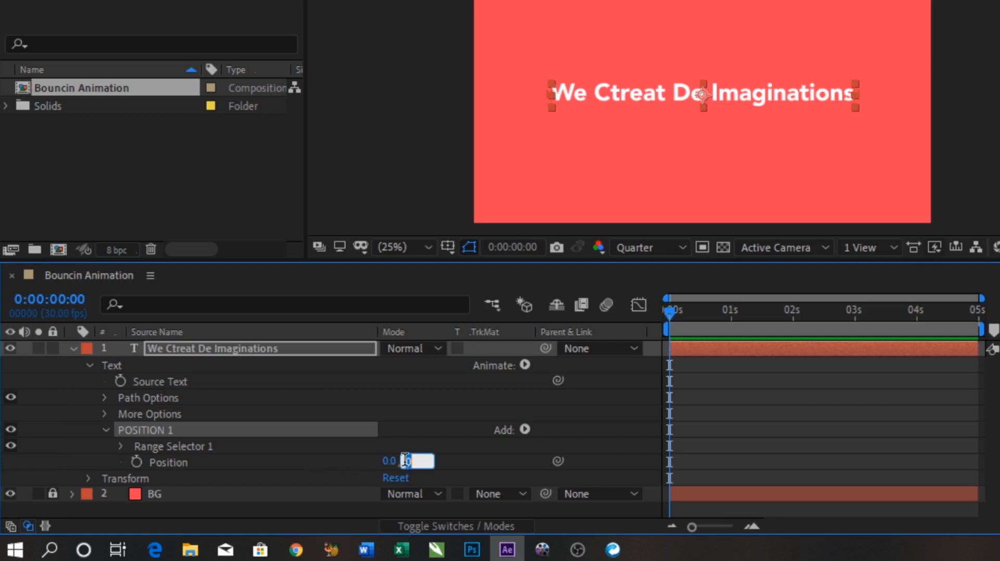
{"action": "type", "text": "-150"}
{"action": "key", "text": "Return"}
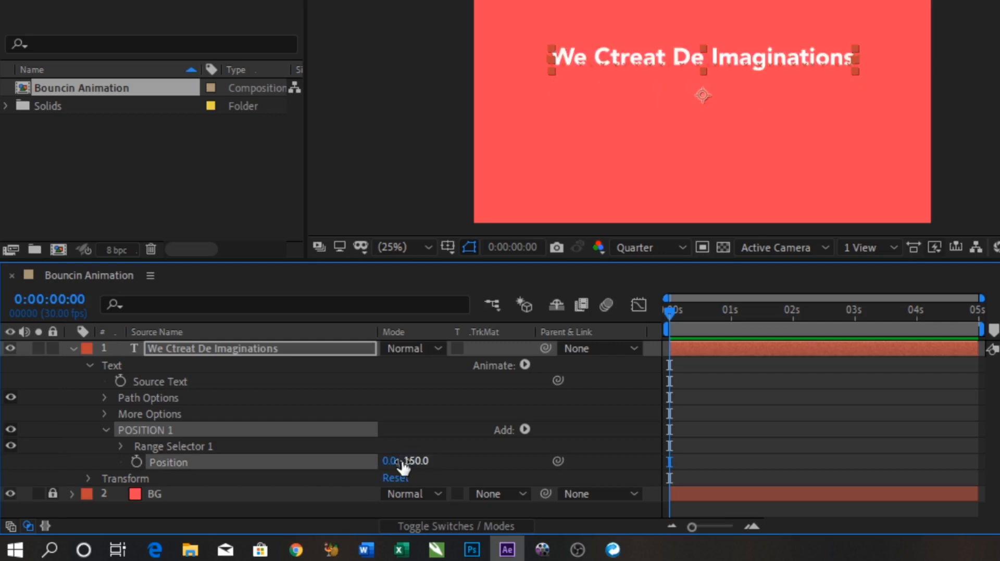
Step: Keyframe the Offset of POSITION 1's Range Selector 1 at 0 seconds with a value of -100%
{"action": "left_click", "coordinate": [120, 447]}
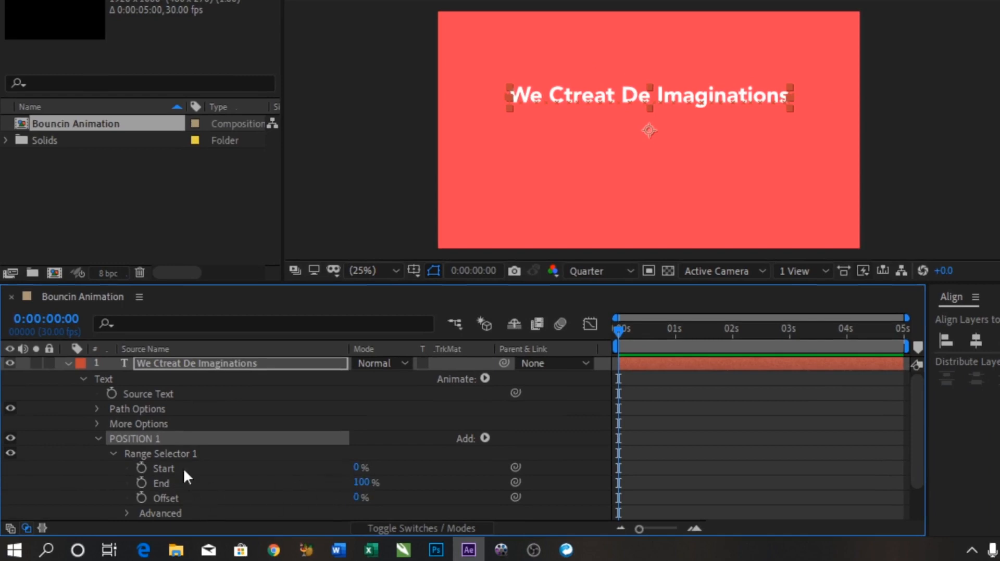
{"action": "left_click", "coordinate": [141, 497]}
{"action": "left_click", "coordinate": [356, 499]}
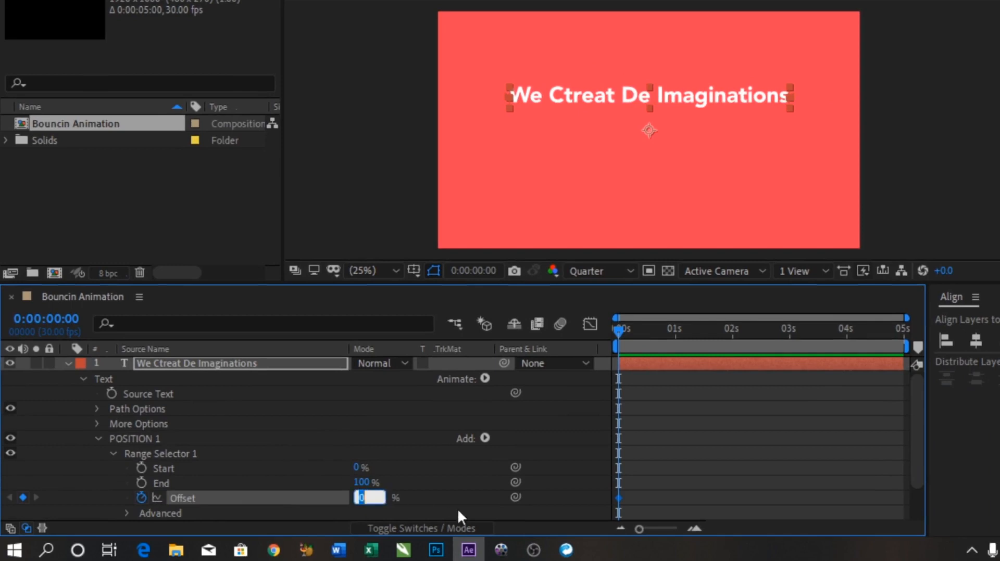
{"action": "type", "text": "-100"}
{"action": "key", "text": "Return"}
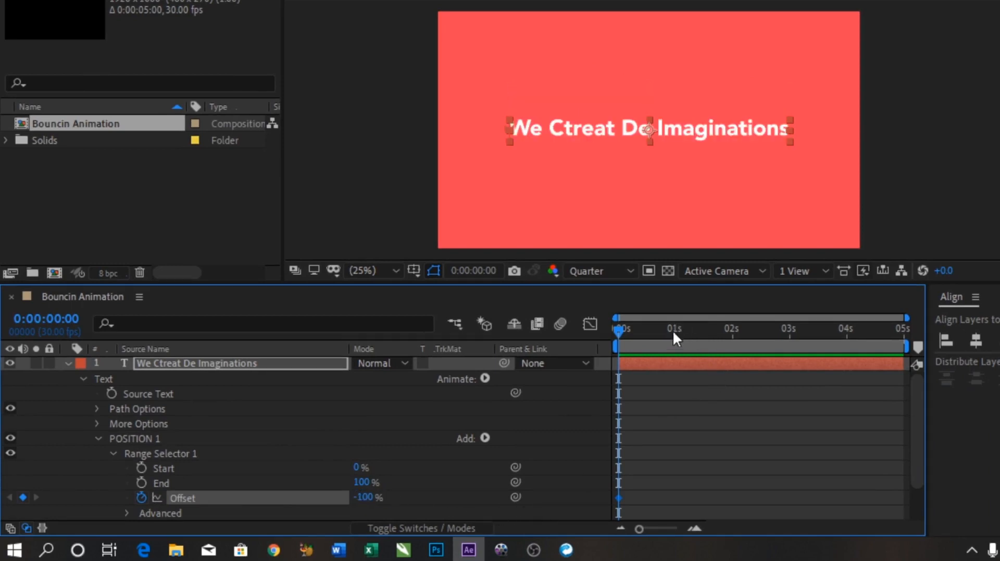
Step: Add an Offset keyframe of 100% at 1 second for POSITION 1's range selector and preview the animation from the start
{"action": "left_click", "coordinate": [674, 335]}
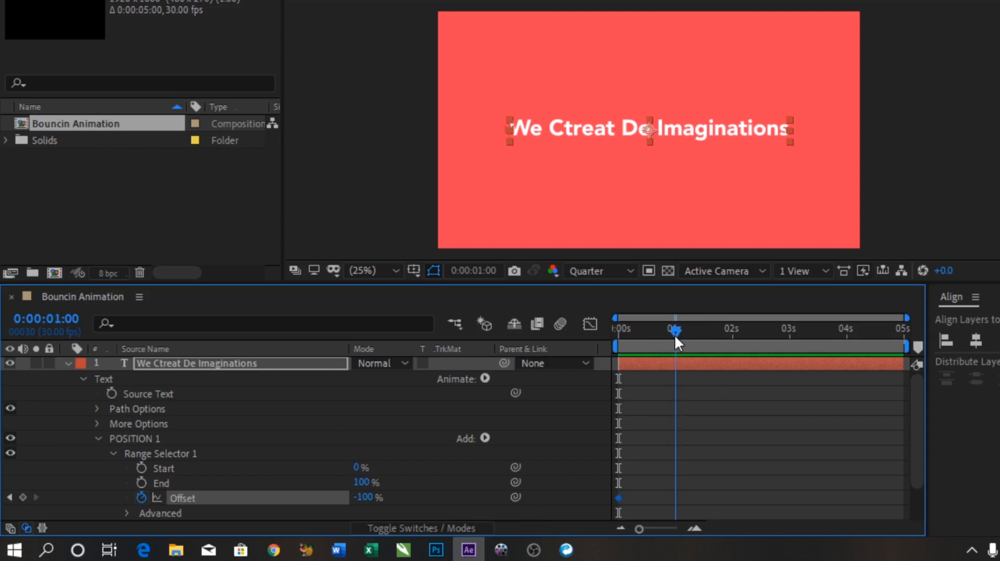
{"action": "left_click", "coordinate": [378, 499]}
{"action": "type", "text": "100"}
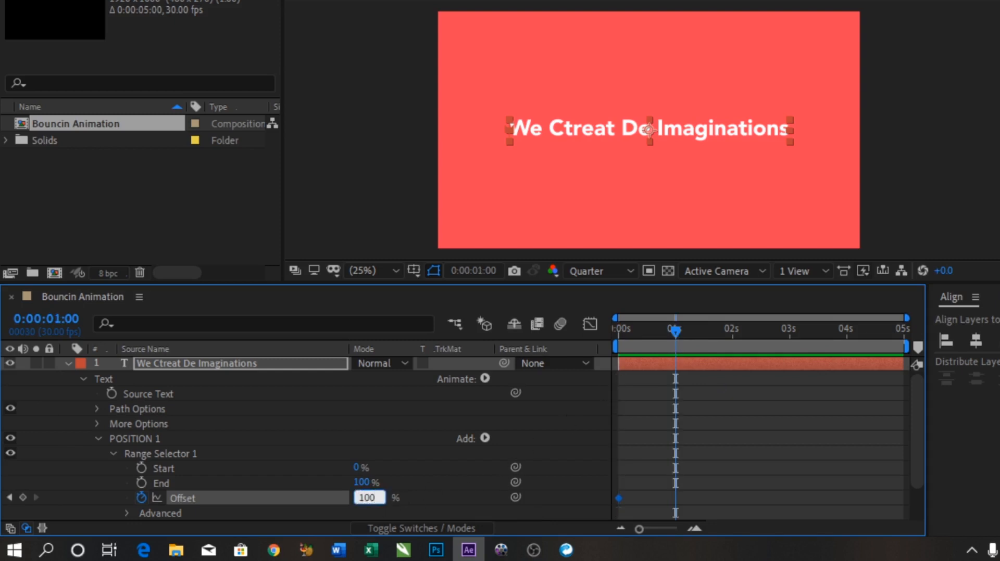
{"action": "key", "text": "Return"}
{"action": "key", "text": "Home"}
{"action": "key", "text": "space"}
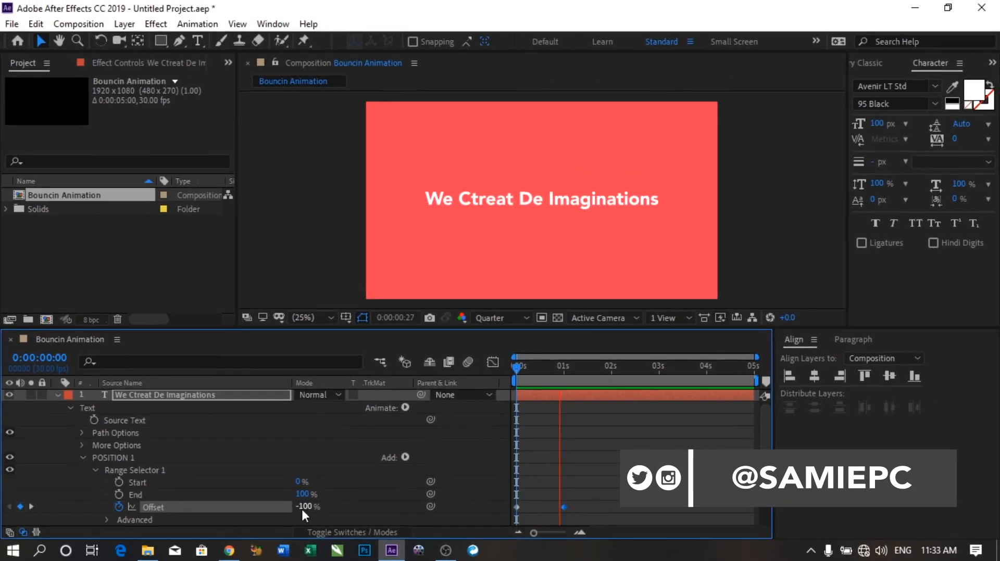
{"action": "key", "text": "space"}
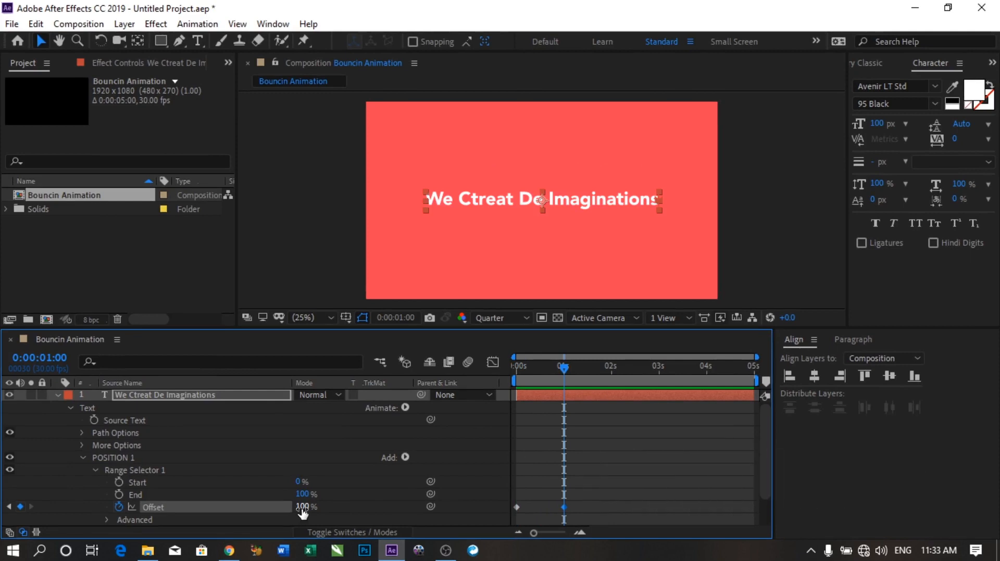
Step: Set the Shape of POSITION 1's range selector to Ramp Down in its Advanced properties
{"action": "scroll", "coordinate": [171, 481], "scroll_direction": "down", "scroll_amount": 1}
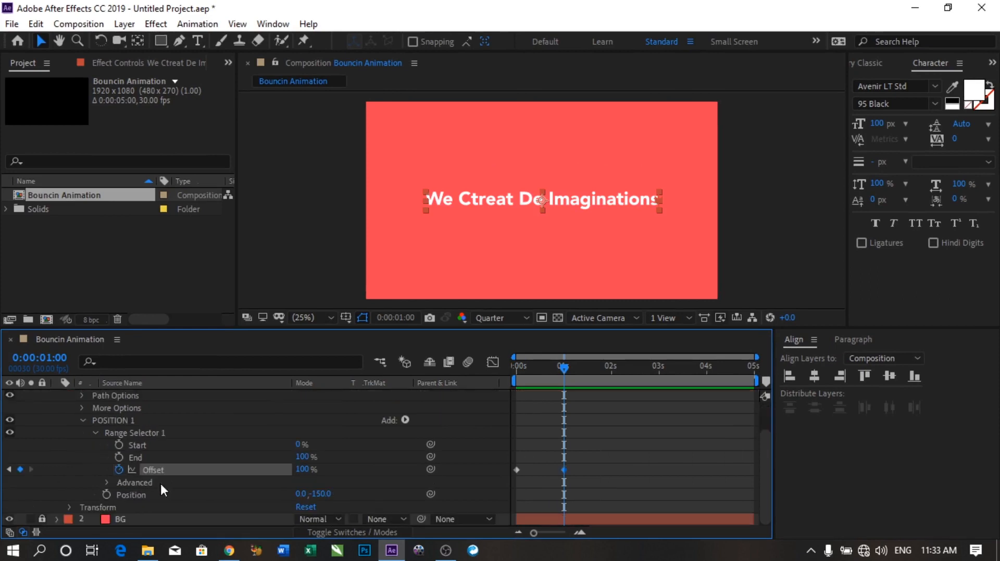
{"action": "left_click", "coordinate": [107, 483]}
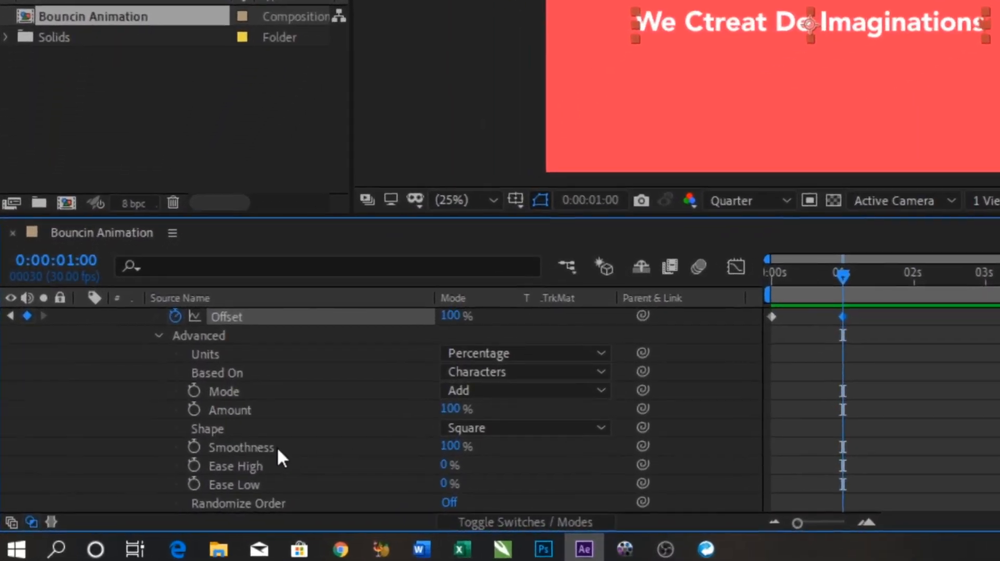
{"action": "left_click", "coordinate": [218, 430]}
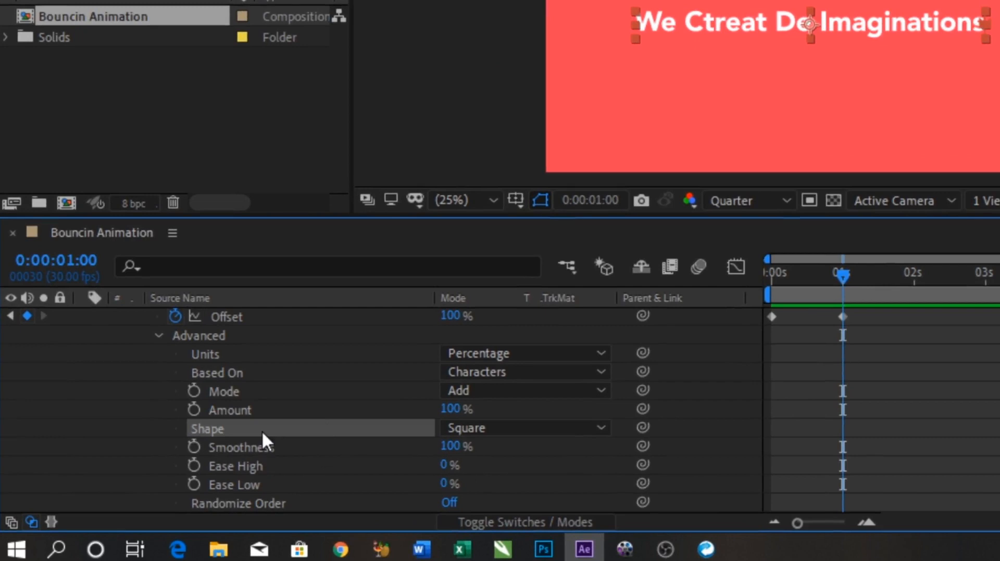
{"action": "left_click", "coordinate": [463, 434]}
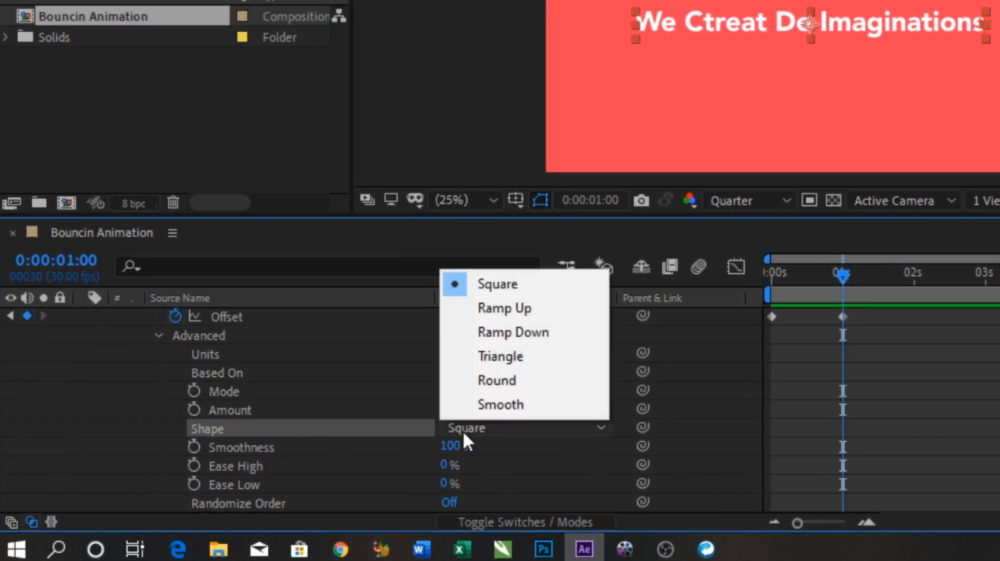
{"action": "left_click", "coordinate": [498, 339]}
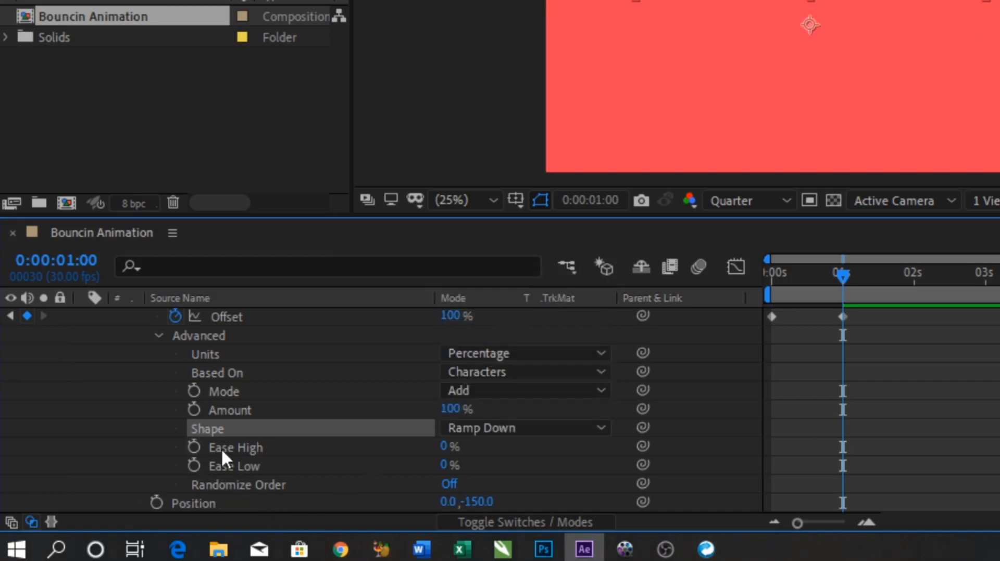
Step: Set the Ease High of POSITION 1's range selector to 100% and preview the text animation
{"action": "left_click", "coordinate": [444, 447]}
{"action": "type", "text": "100"}
{"action": "key", "text": "Return"}
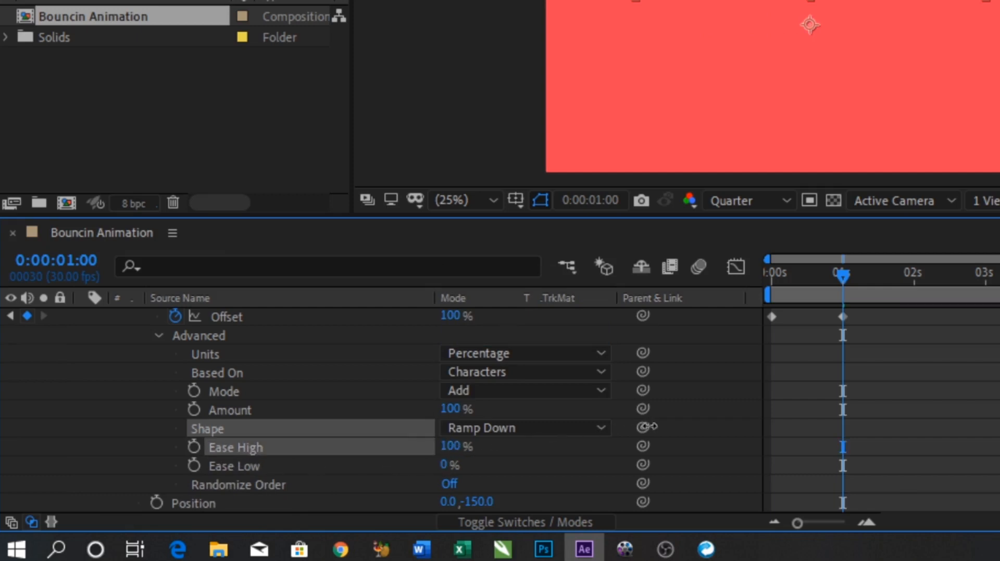
{"action": "key", "text": "space"}
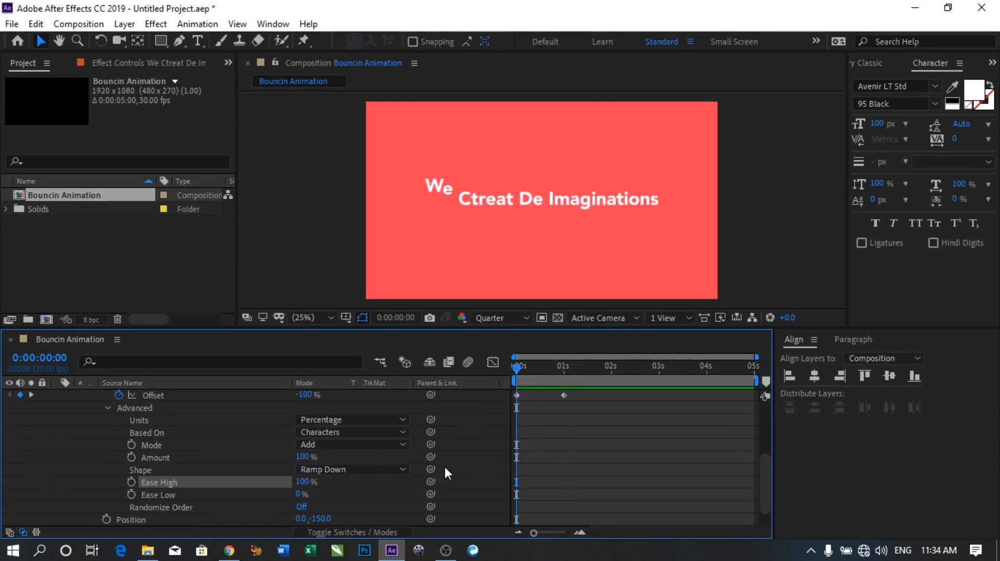
{"action": "key", "text": "space"}
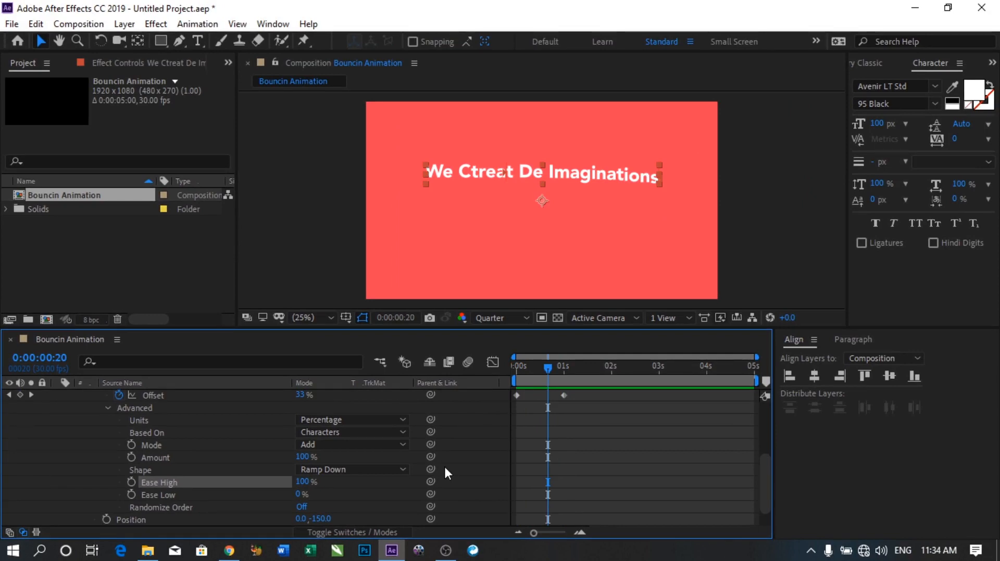
Step: Collapse the POSITION 1 animator and duplicate it within the text layer
{"action": "scroll", "coordinate": [151, 452], "scroll_direction": "up", "scroll_amount": 3}
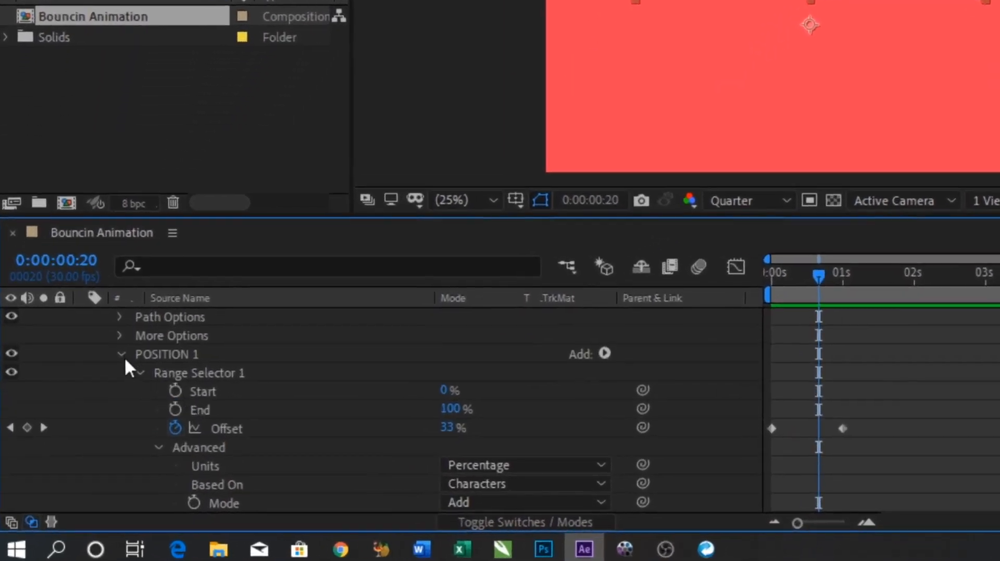
{"action": "left_click", "coordinate": [122, 355]}
{"action": "left_click", "coordinate": [159, 411]}
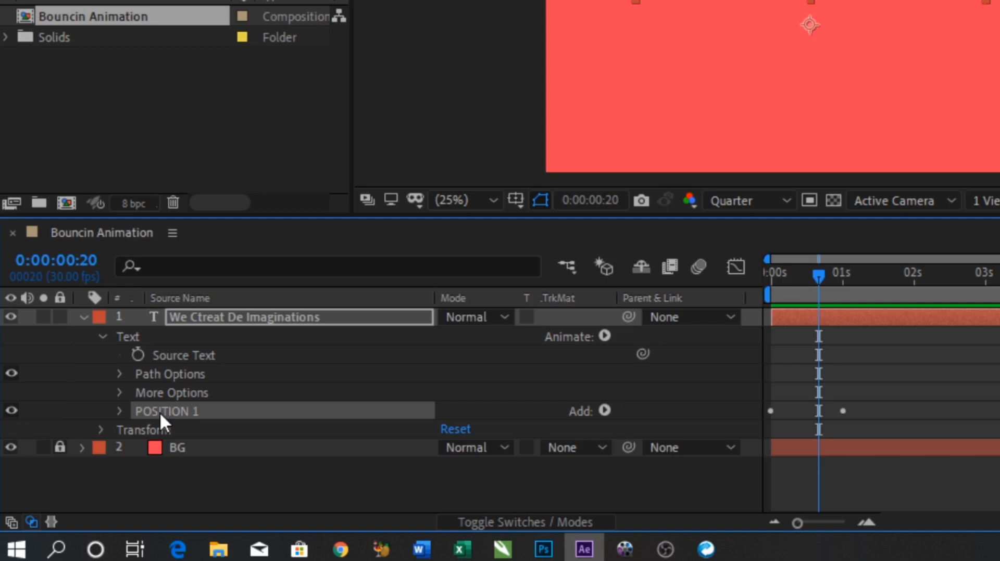
{"action": "key", "text": "ctrl+d"}
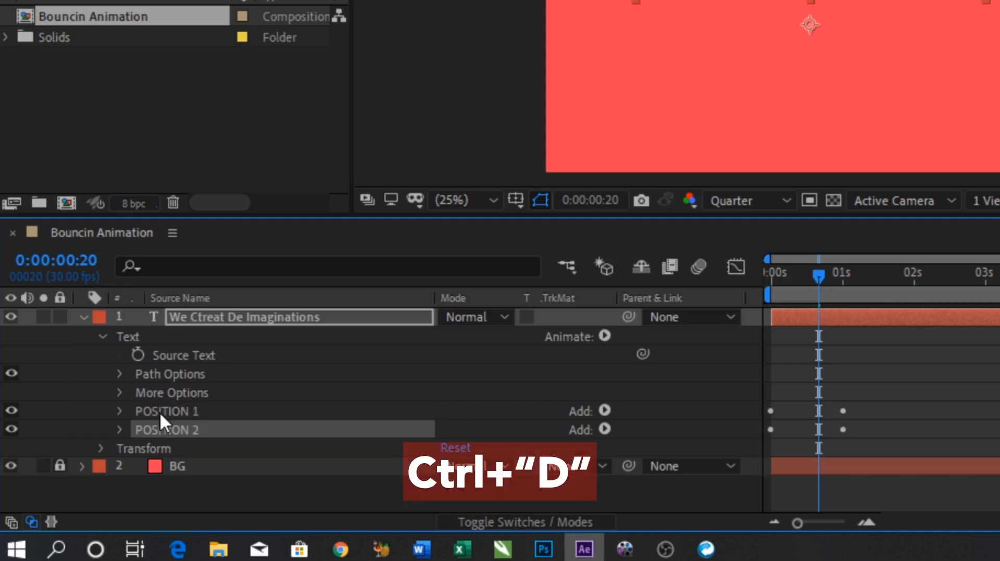
{"action": "key", "text": "Delete"}
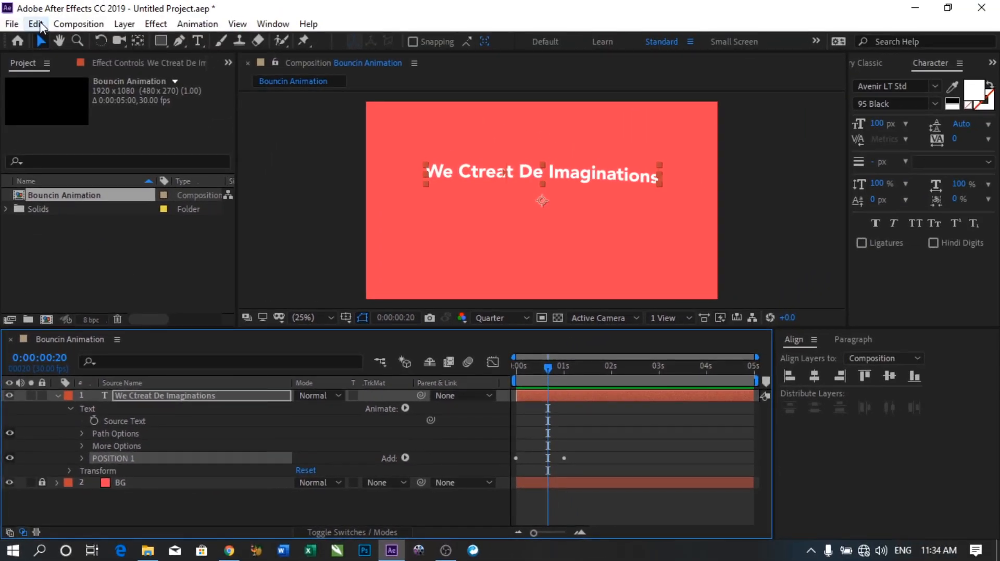
{"action": "left_click", "coordinate": [40, 25]}
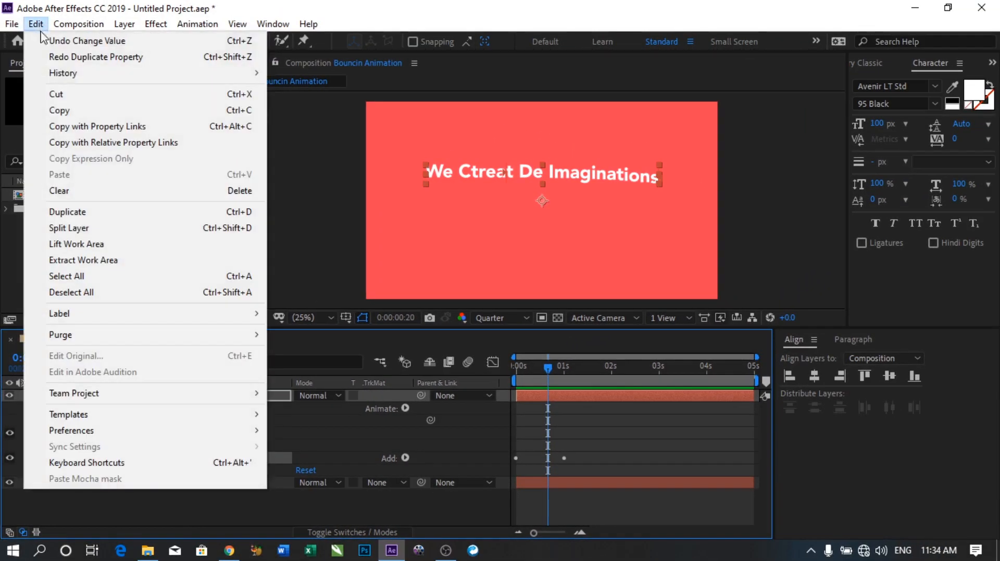
{"action": "left_click", "coordinate": [93, 213]}
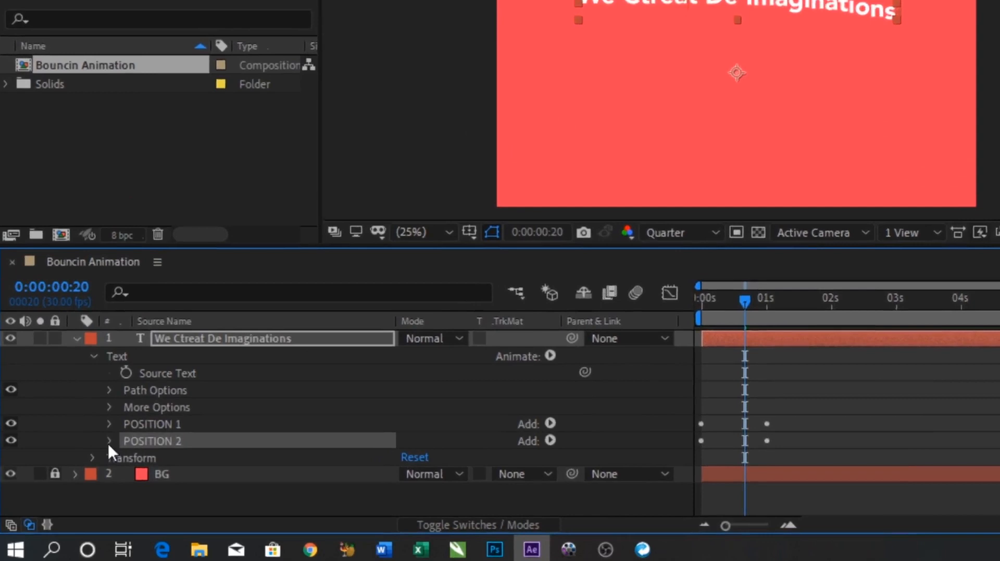
Step: Set the vertical Position value of the POSITION 2 animator to 60
{"action": "left_click", "coordinate": [109, 442]}
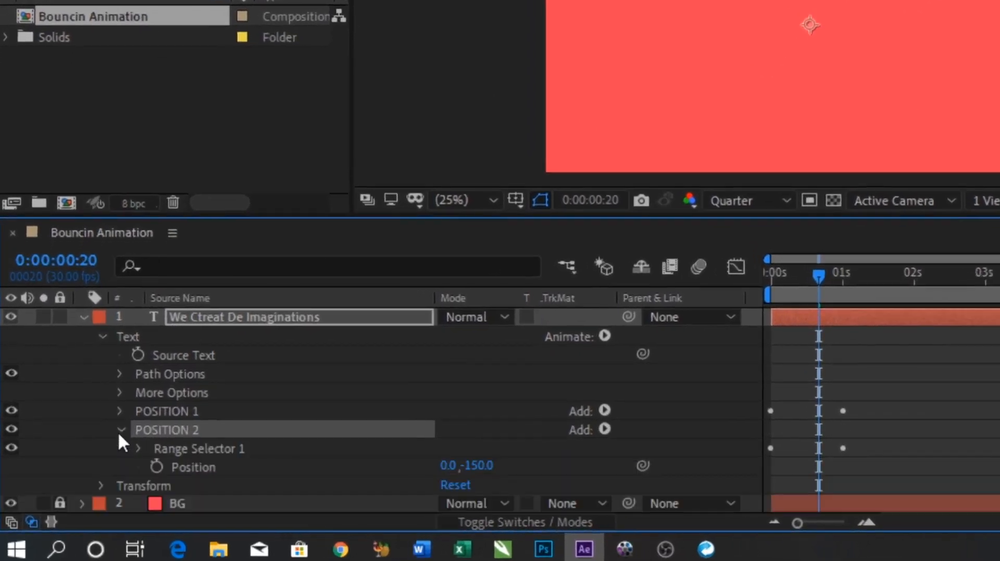
{"action": "left_click", "coordinate": [476, 466]}
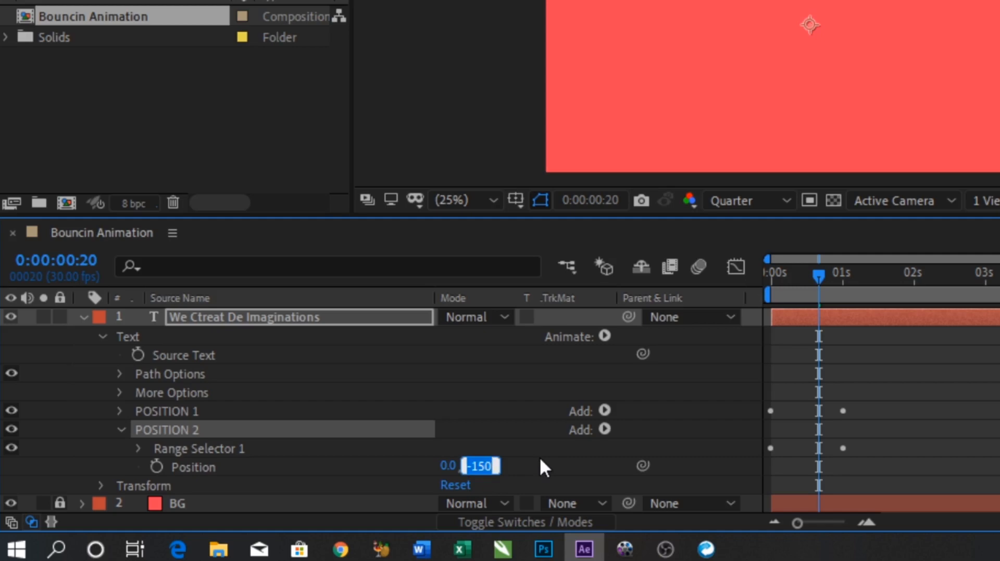
{"action": "type", "text": "60"}
{"action": "left_click", "coordinate": [280, 456]}
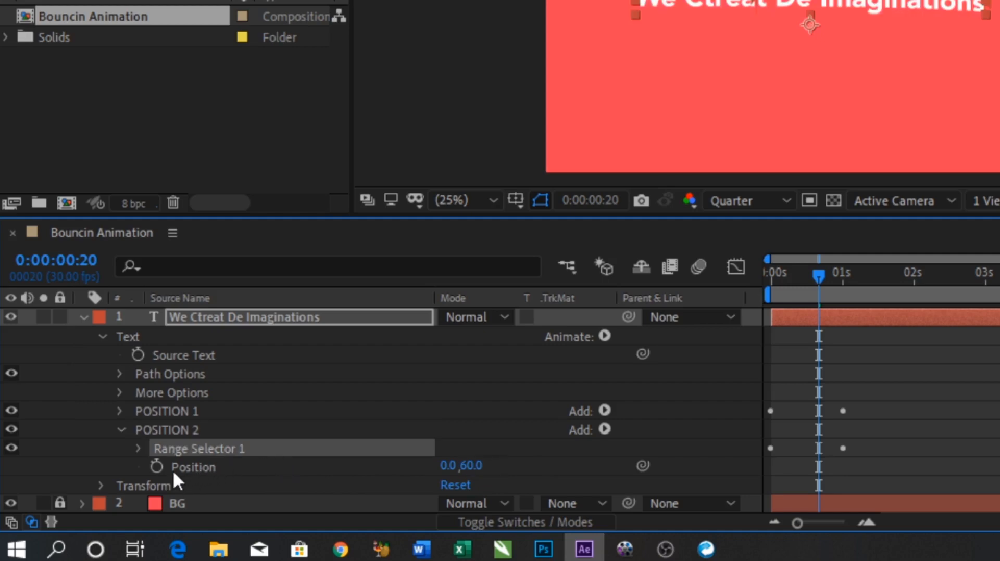
Step: Set both Ease High and Ease Low of POSITION 2's range selector to 50%, with the playhead at the start
{"action": "key", "text": "Home"}
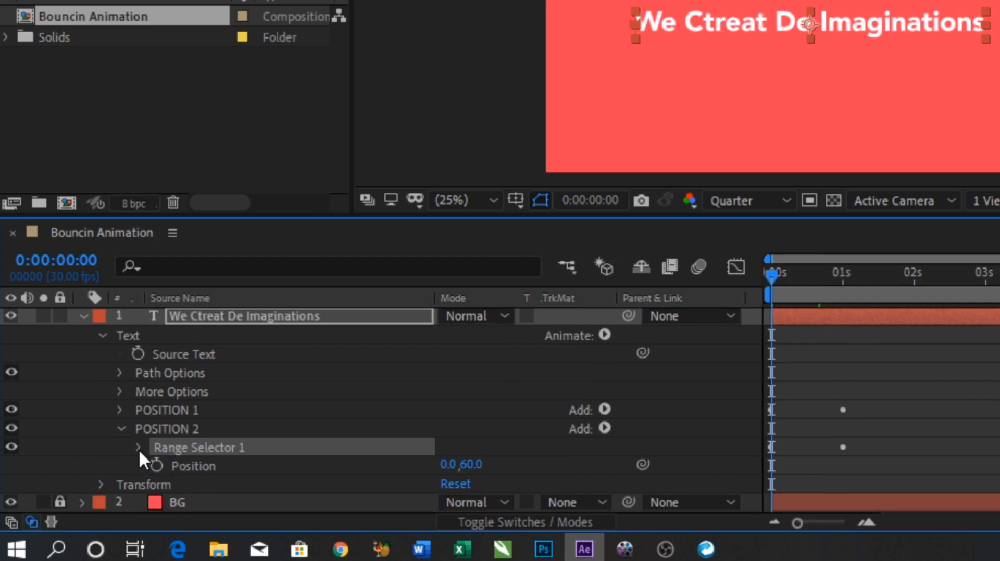
{"action": "left_click", "coordinate": [139, 449]}
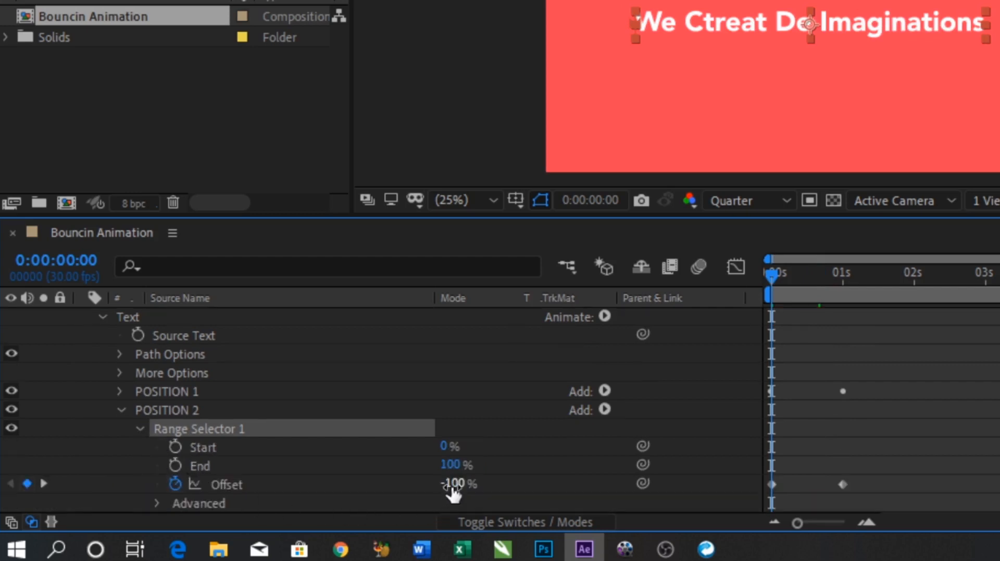
{"action": "scroll", "coordinate": [448, 490], "scroll_direction": "down", "scroll_amount": 3}
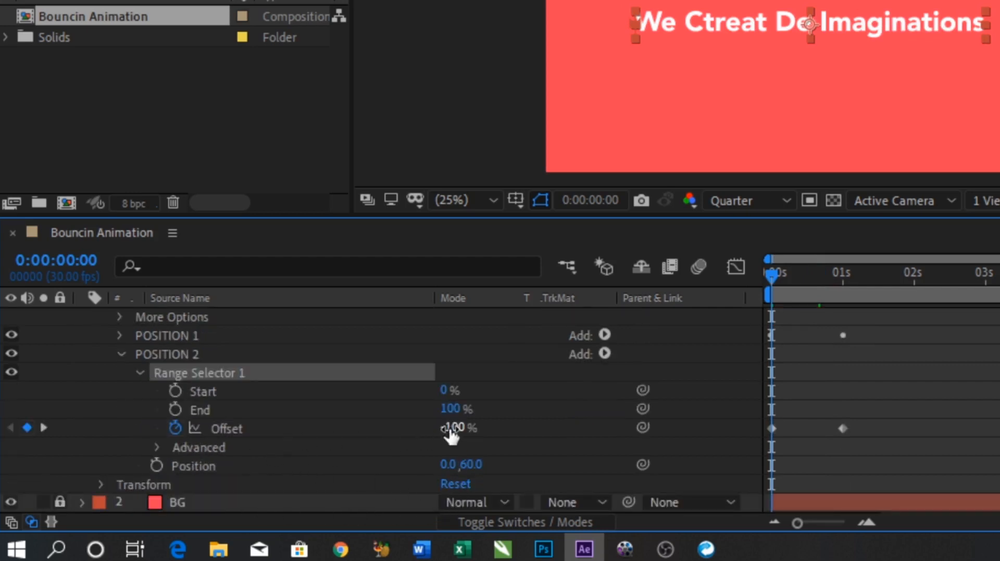
{"action": "scroll", "coordinate": [451, 435], "scroll_direction": "up", "scroll_amount": 3}
{"action": "scroll", "coordinate": [323, 477], "scroll_direction": "down", "scroll_amount": 3}
{"action": "scroll", "coordinate": [473, 465], "scroll_direction": "down", "scroll_amount": 8}
{"action": "scroll", "coordinate": [474, 465], "scroll_direction": "up", "scroll_amount": 3}
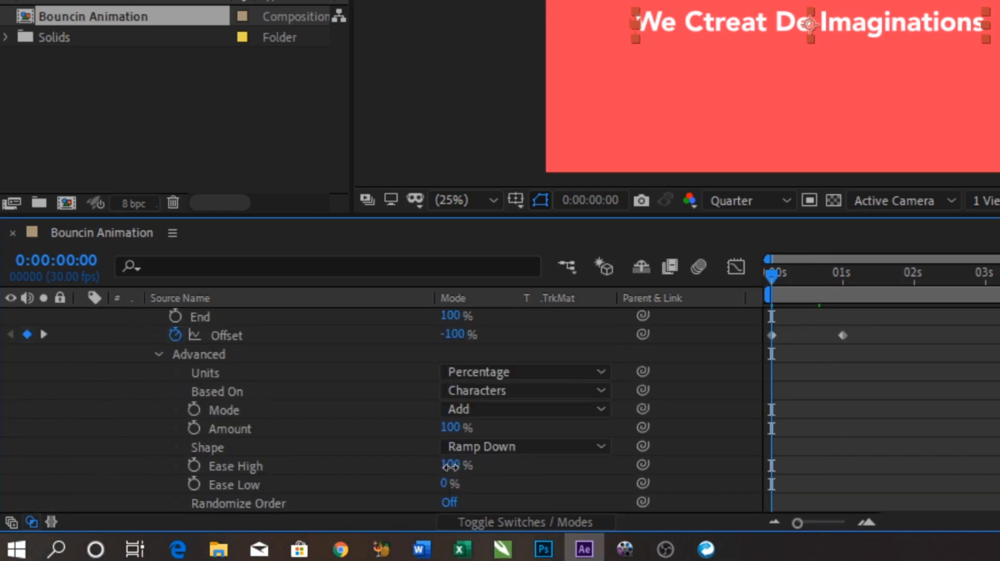
{"action": "left_click", "coordinate": [450, 465]}
{"action": "type", "text": "50"}
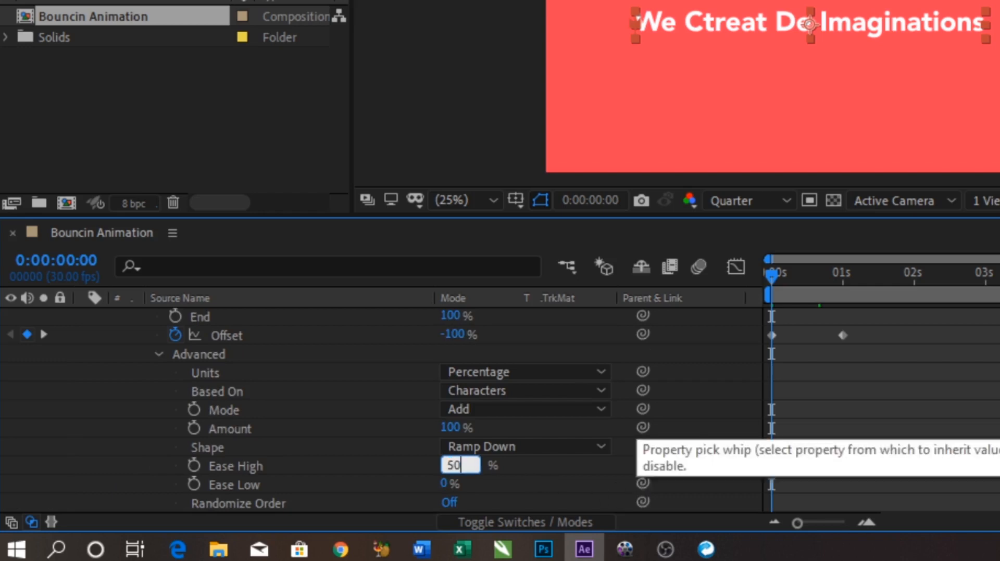
{"action": "left_click", "coordinate": [445, 483]}
{"action": "type", "text": "50"}
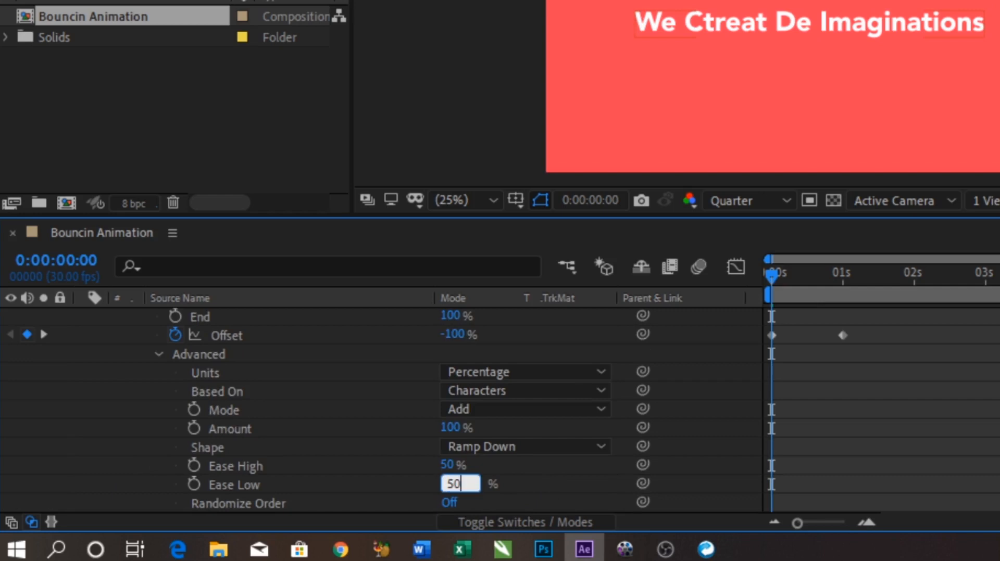
{"action": "key", "text": "Return"}
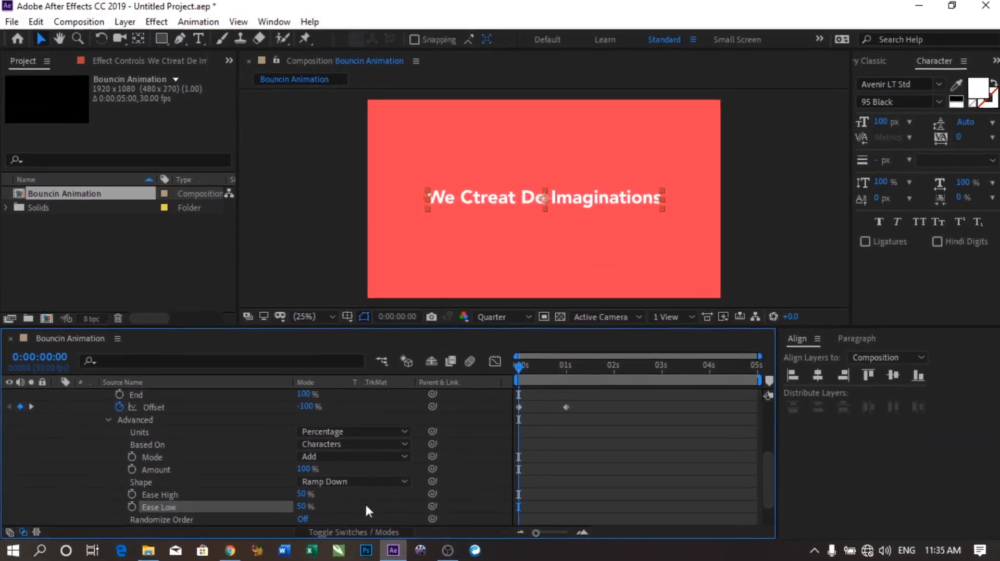
Step: Preview the text animation, stop it at 1 second, and collapse the POSITION 2 animator's properties
{"action": "key", "text": "space"}
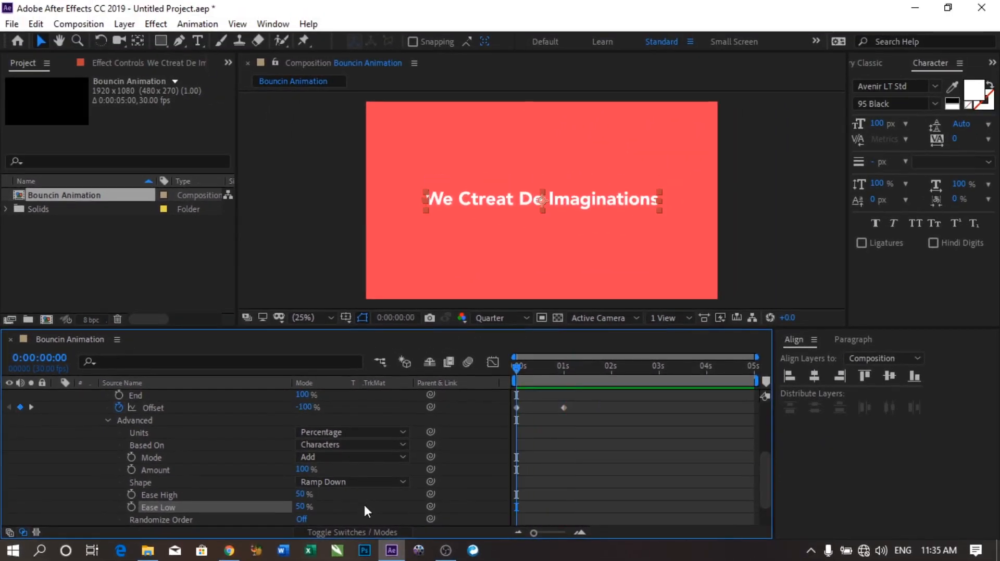
{"action": "key", "text": "space"}
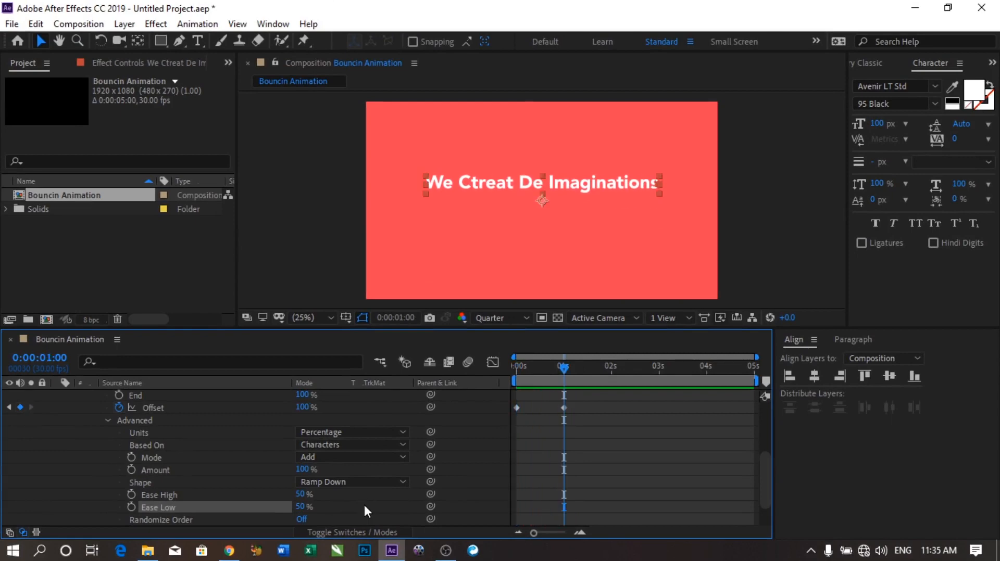
{"action": "scroll", "coordinate": [281, 473], "scroll_direction": "up", "scroll_amount": 3}
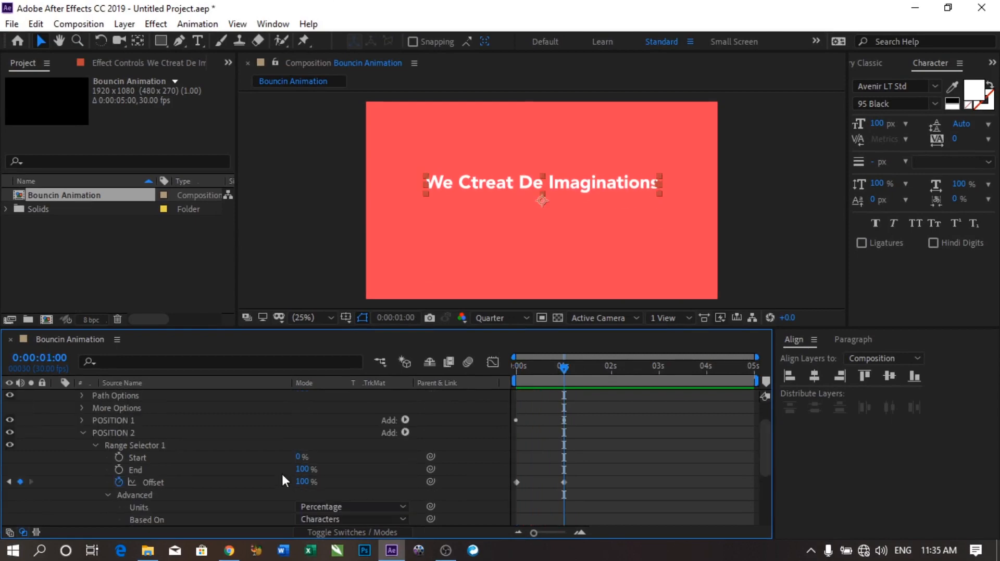
{"action": "left_click", "coordinate": [94, 446]}
{"action": "left_click", "coordinate": [82, 469]}
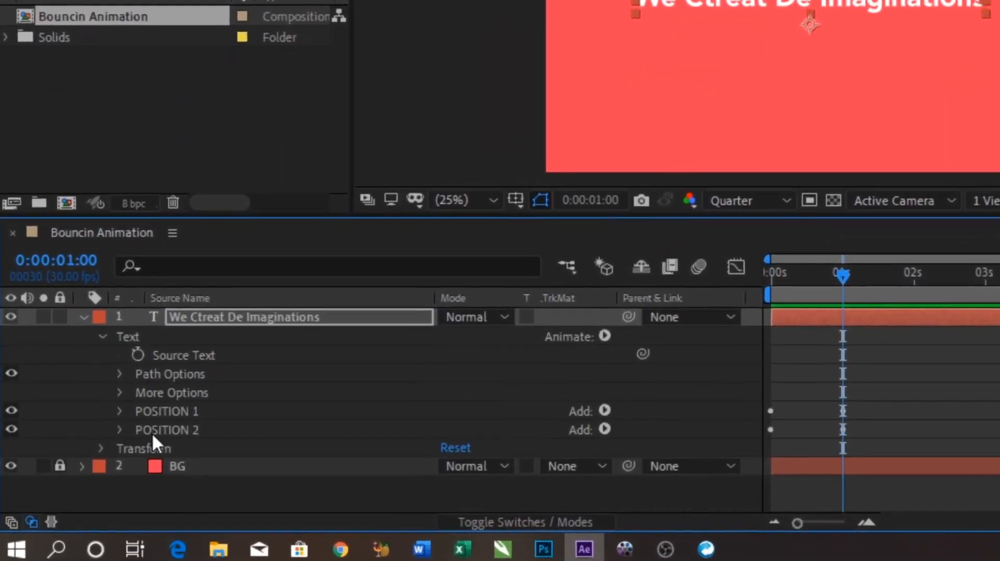
Step: Duplicate the POSITION 2 animator and set the copy's vertical Position value to -15
{"action": "left_click", "coordinate": [141, 443]}
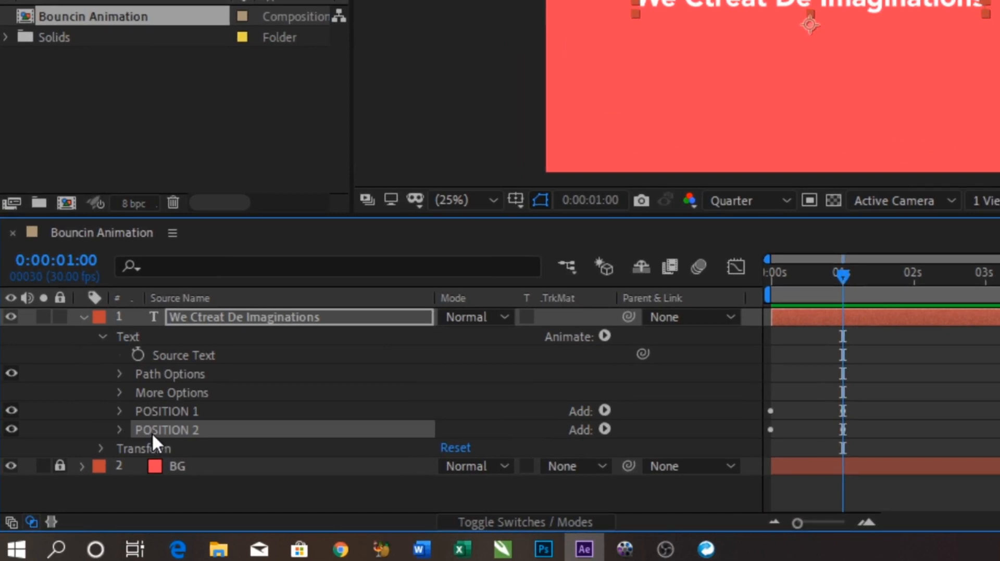
{"action": "key", "text": "ctrl+d"}
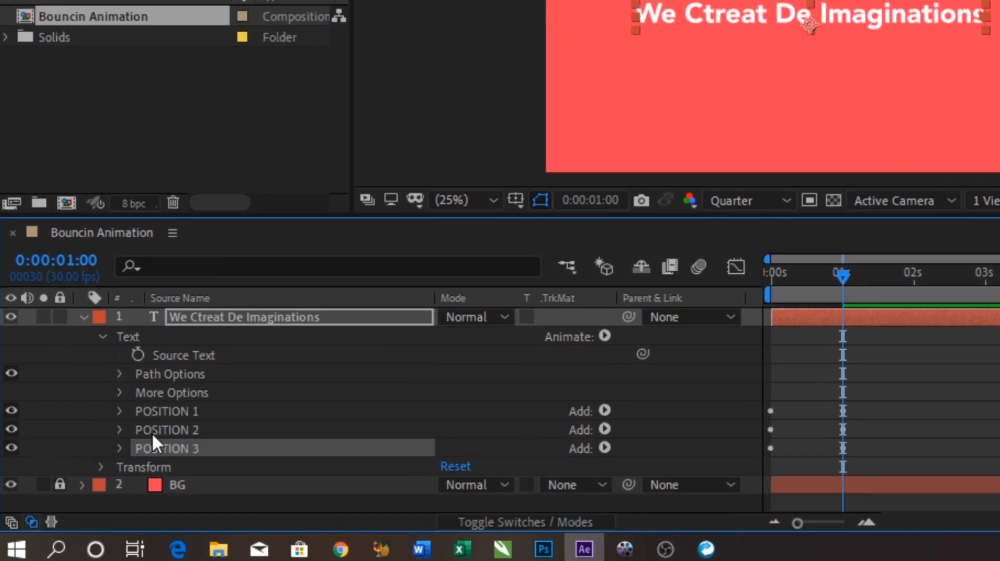
{"action": "left_click", "coordinate": [119, 449]}
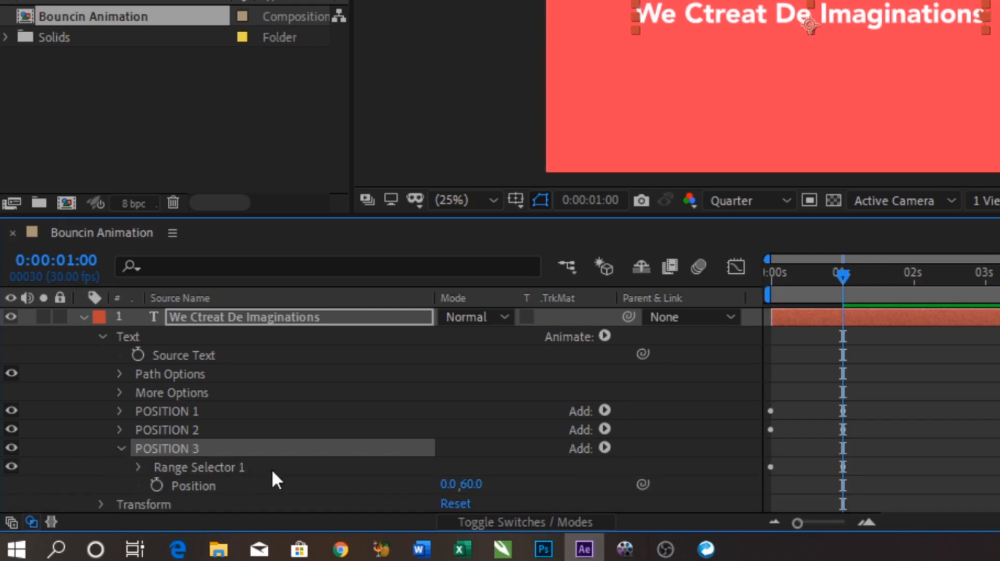
{"action": "left_click", "coordinate": [471, 485]}
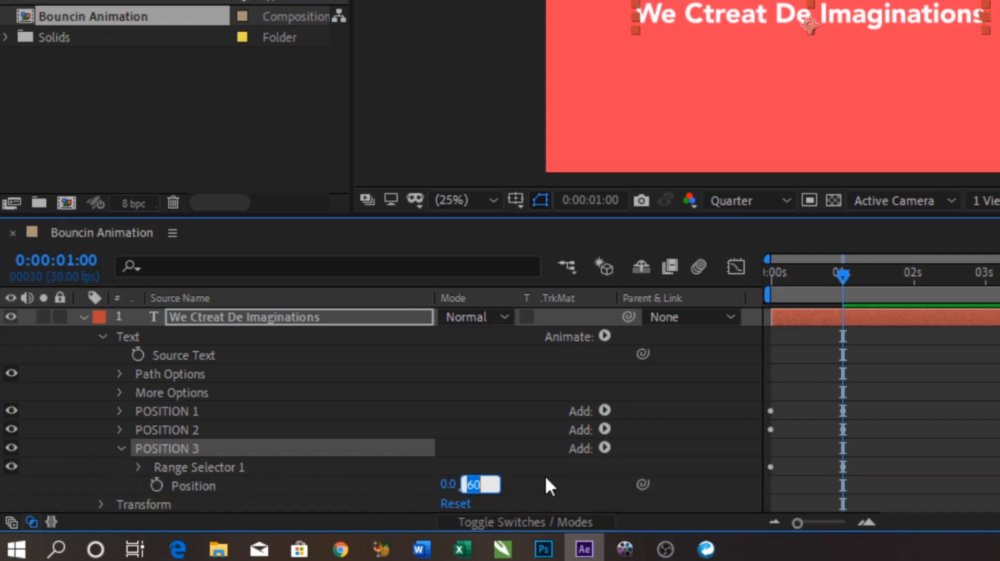
{"action": "type", "text": "-15"}
{"action": "key", "text": "Return"}
Step: Preview the text animation from the start and collapse the POSITION 3 animator's properties
{"action": "key", "text": "Home"}
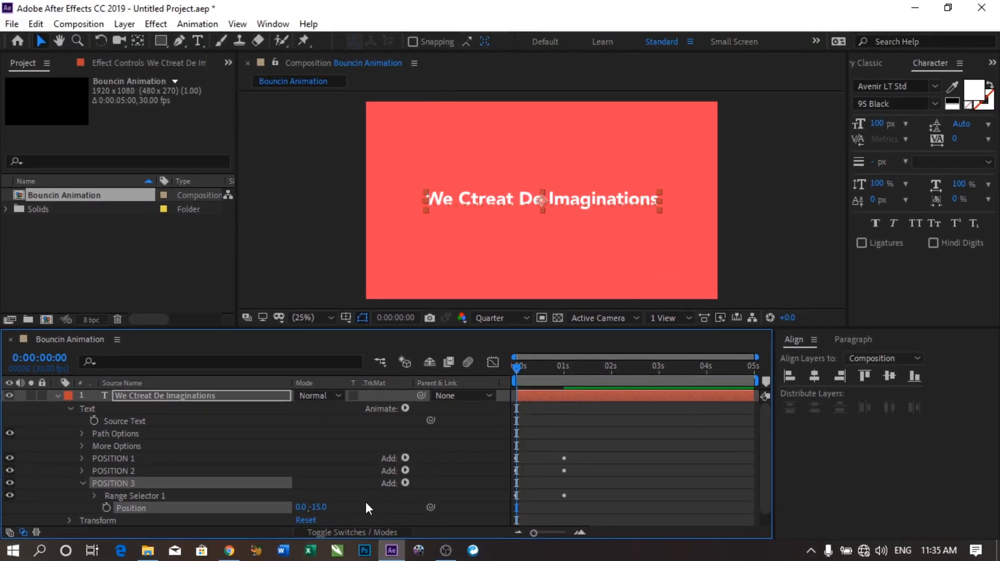
{"action": "key", "text": "space"}
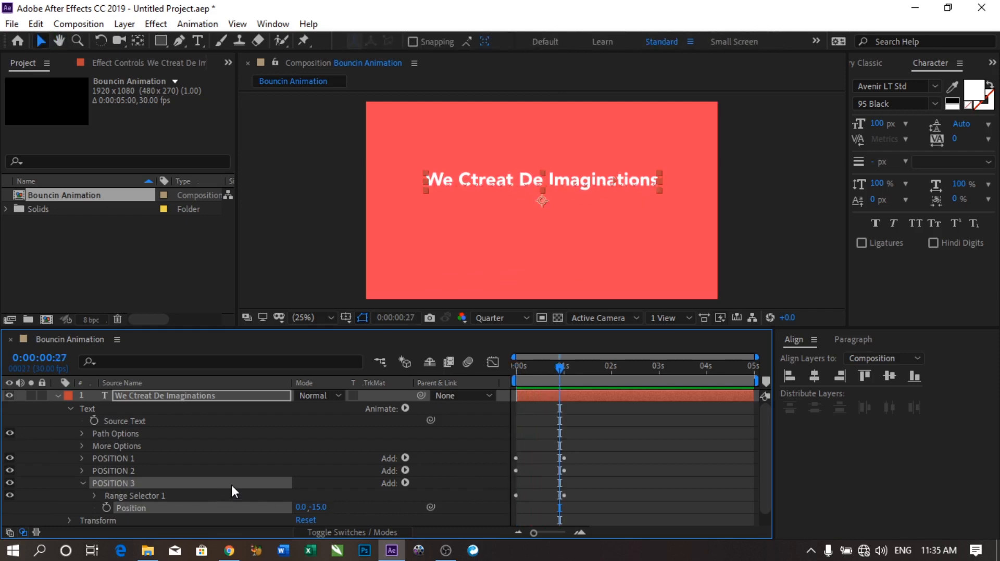
{"action": "left_click", "coordinate": [82, 483]}
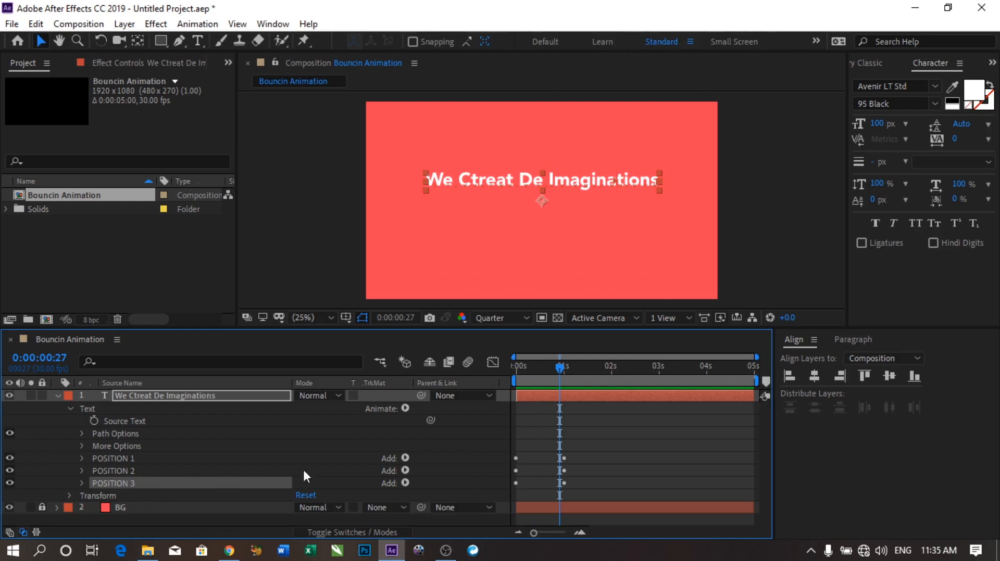
Step: Reveal the Offset keyframes and shift the second range selector's to start about 7 frames in and the third's about 18 frames in
{"action": "key", "text": "u"}
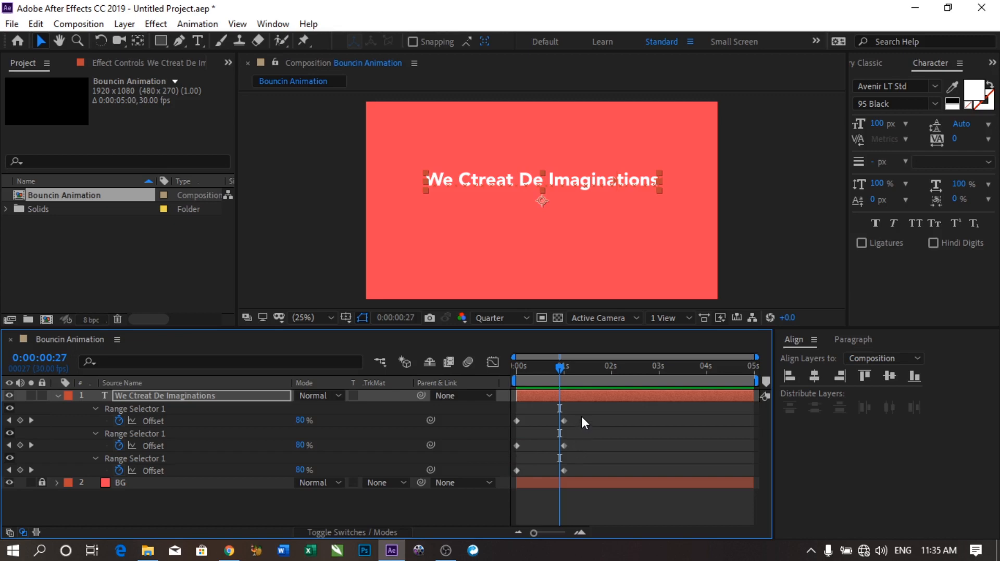
{"action": "key", "text": "Home"}
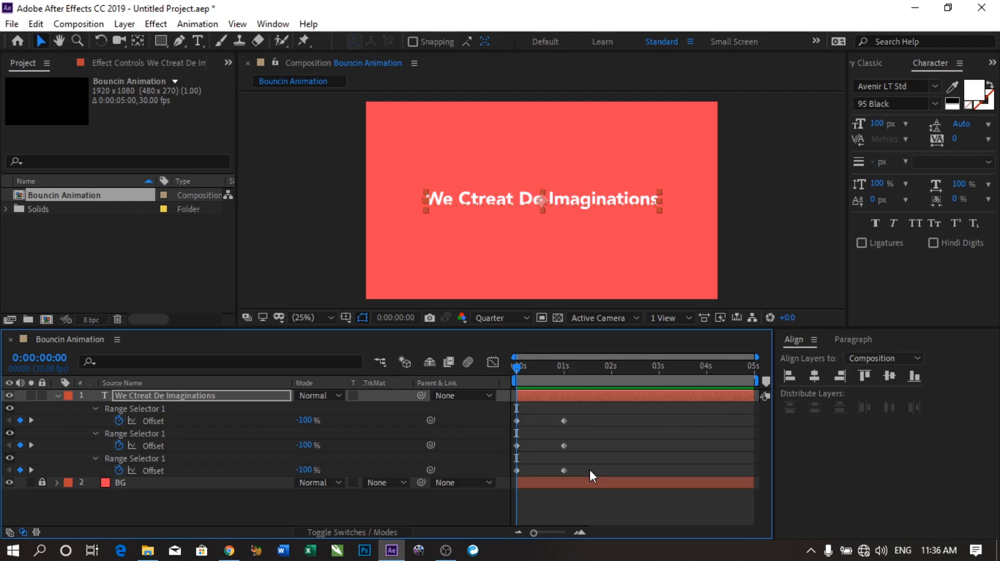
{"action": "left_click_drag", "start_coordinate": [590, 470], "coordinate": [513, 446]}
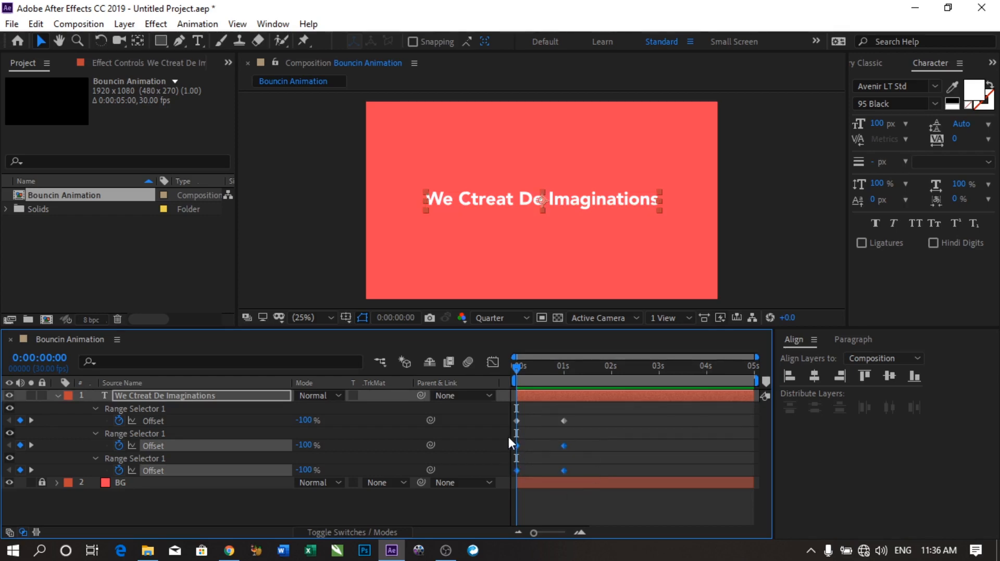
{"action": "left_click_drag", "start_coordinate": [579, 473], "coordinate": [532, 473]}
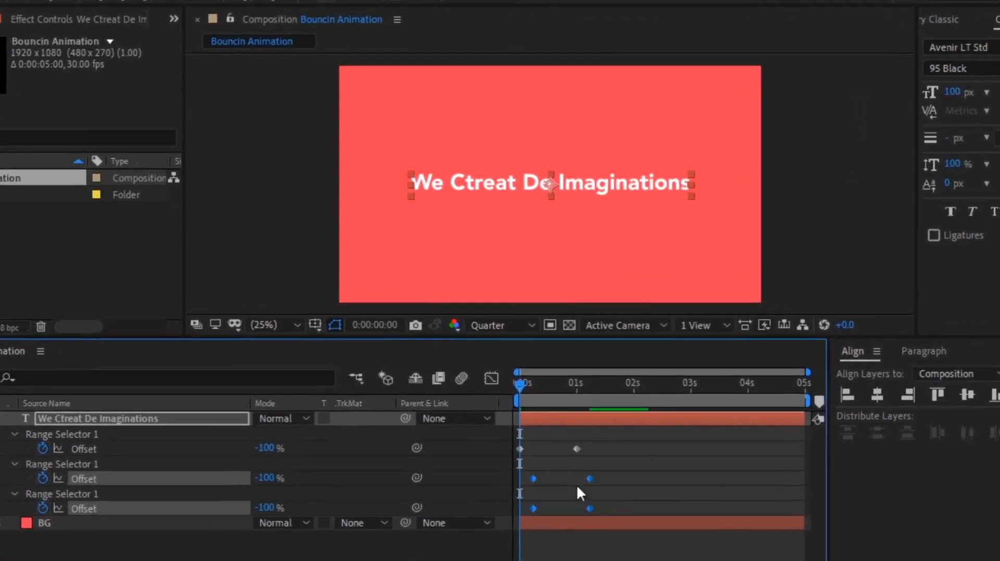
{"action": "left_click_drag", "start_coordinate": [611, 503], "coordinate": [556, 508]}
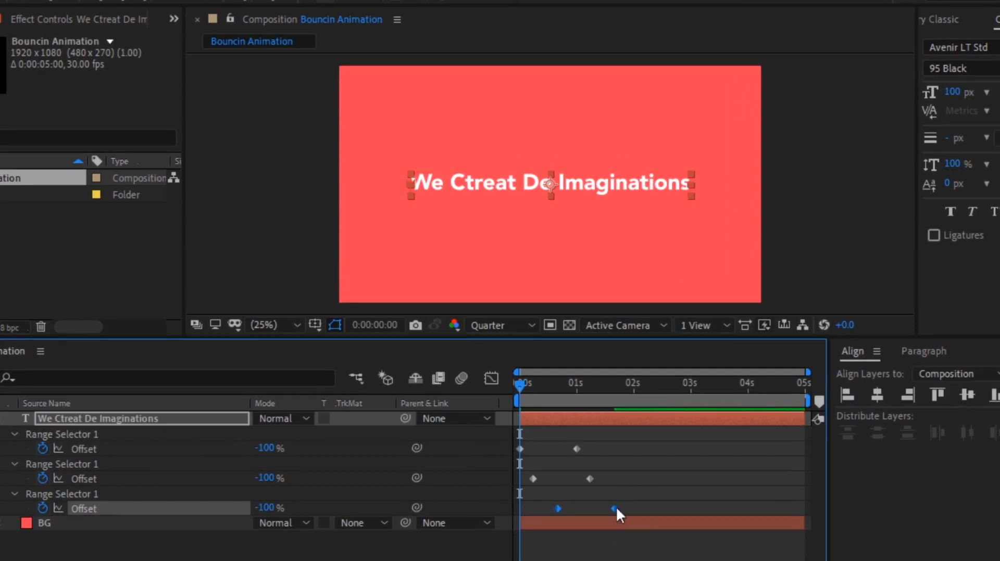
{"action": "left_click_drag", "start_coordinate": [614, 510], "coordinate": [611, 508]}
{"action": "key", "text": "space"}
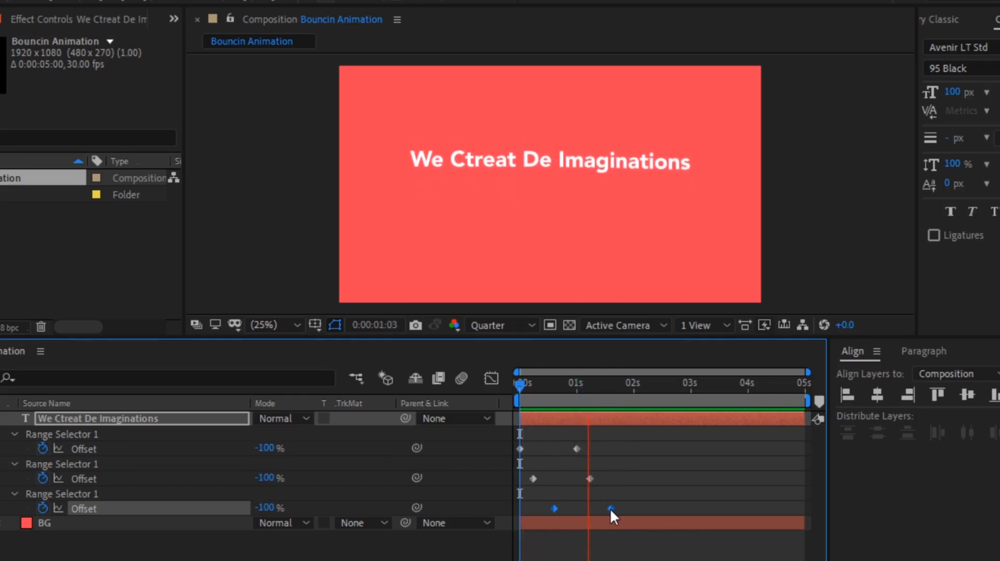
{"action": "key", "text": "space"}
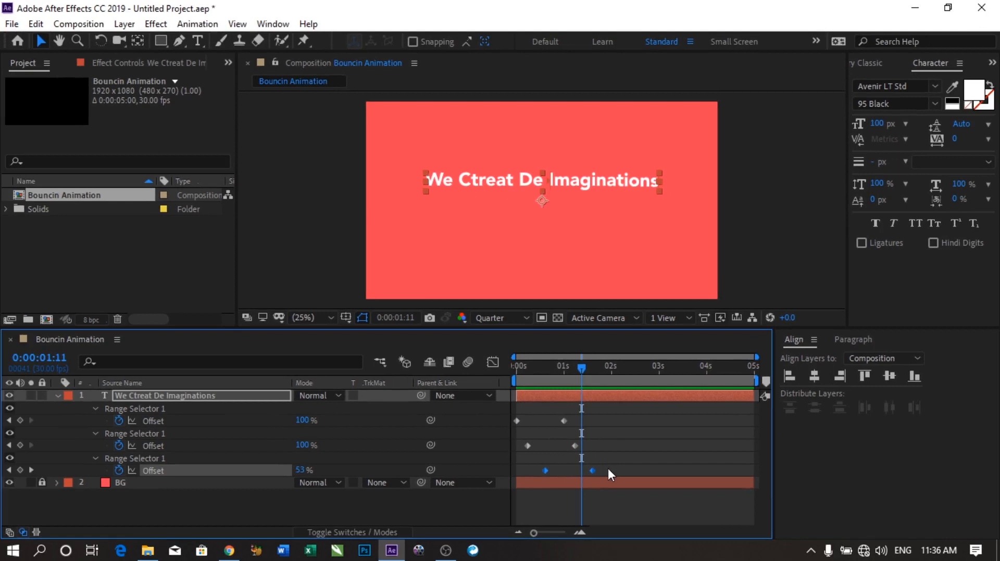
Step: Apply Easy Ease to all Offset keyframes of the three range selectors and preview up to 0:00:01:23
{"action": "left_click_drag", "start_coordinate": [608, 466], "coordinate": [518, 423]}
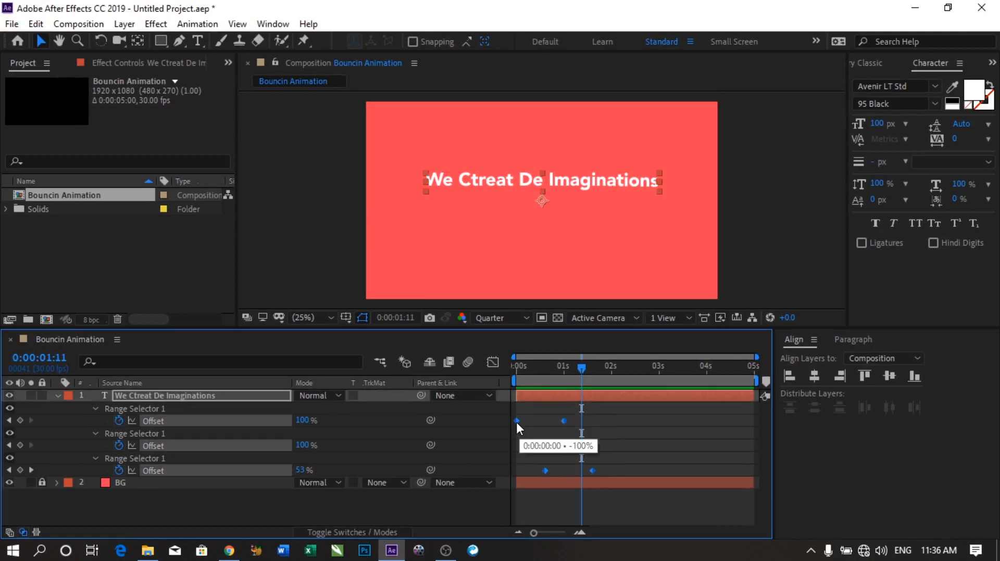
{"action": "key", "text": "F9"}
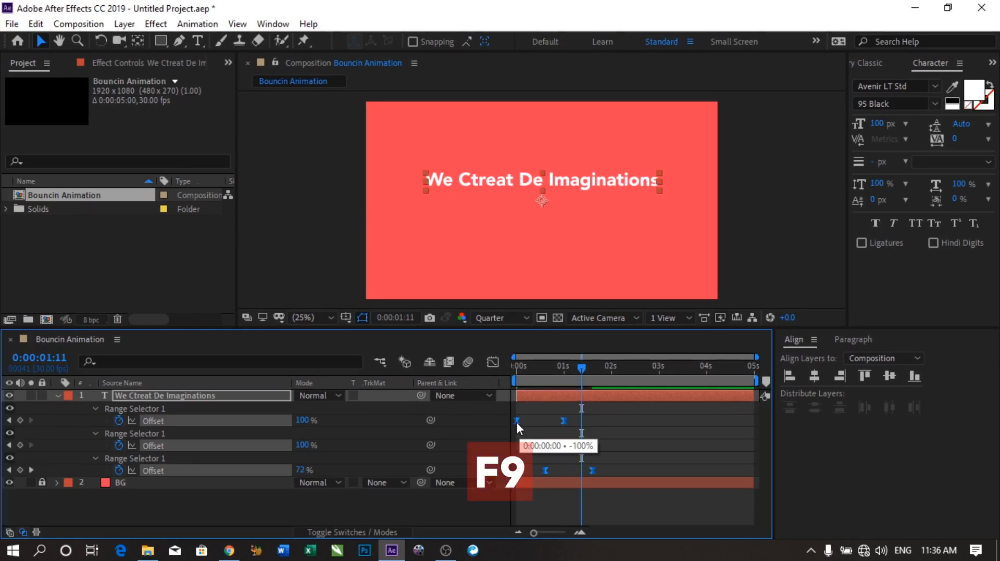
{"action": "key", "text": "space"}
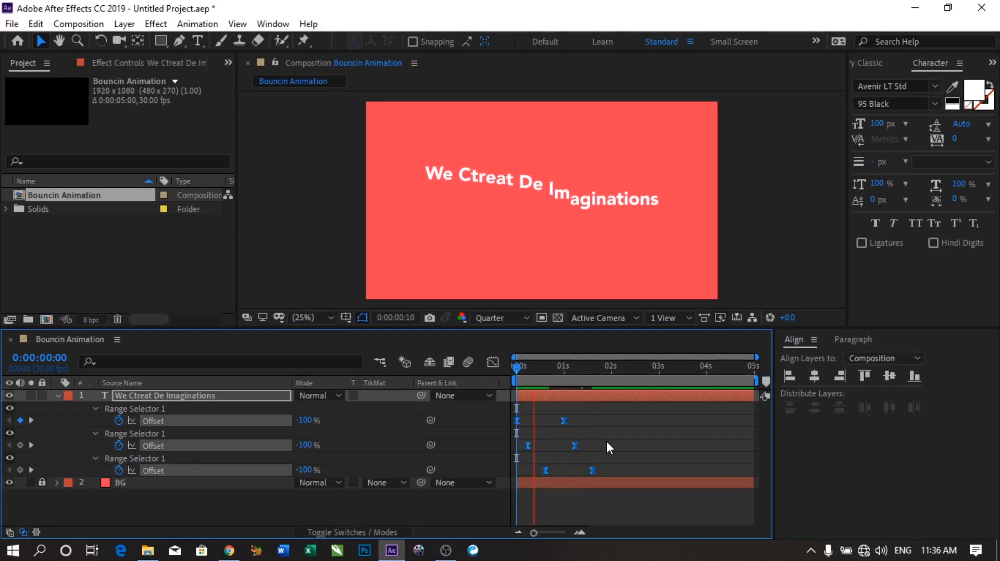
{"action": "key", "text": "space"}
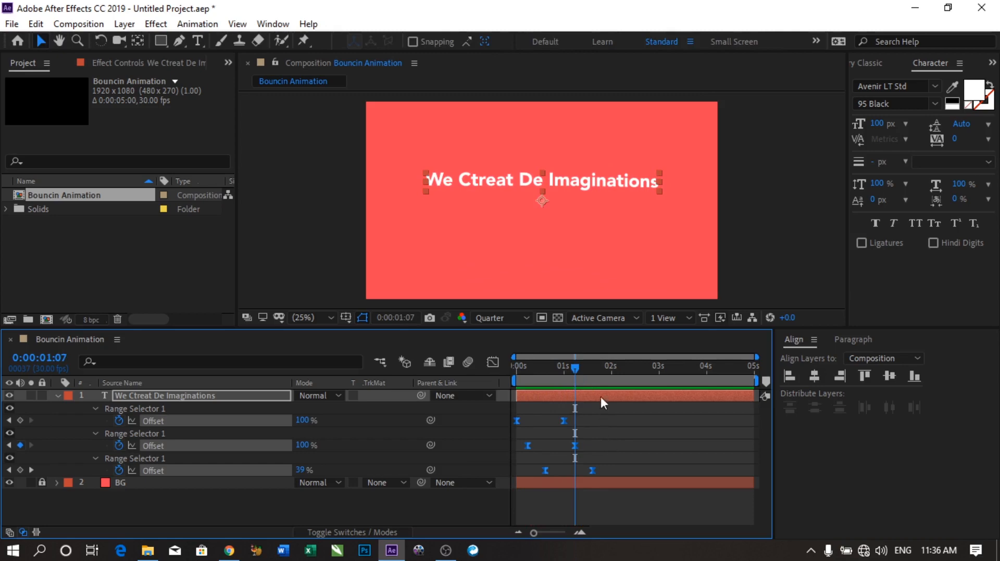
{"action": "key", "text": "space"}
{"action": "key", "text": "space"}
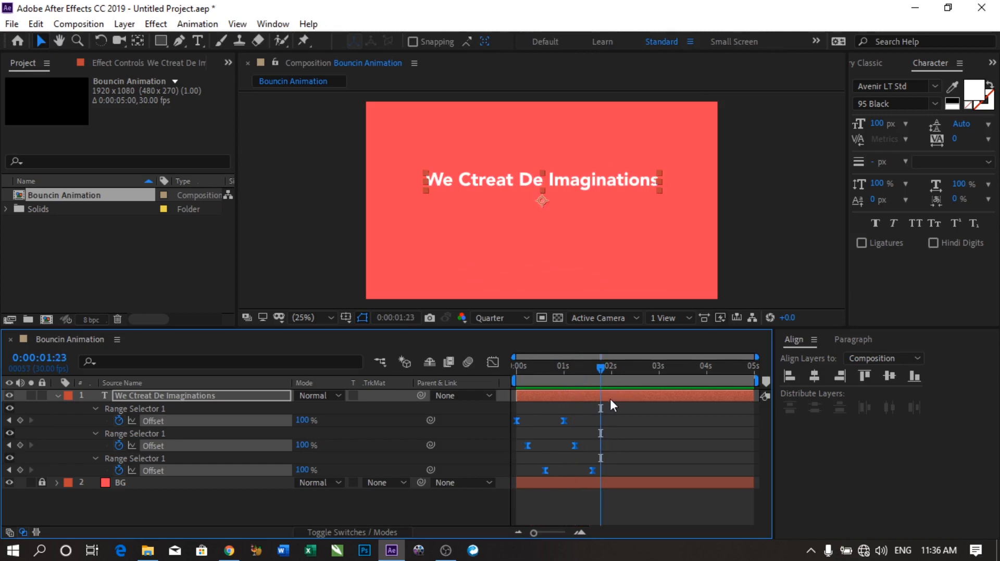
Step: Collapse the text layer, split it at 0:00:01:23, delete the portion after the cut and preview the result
{"action": "key", "text": "u"}
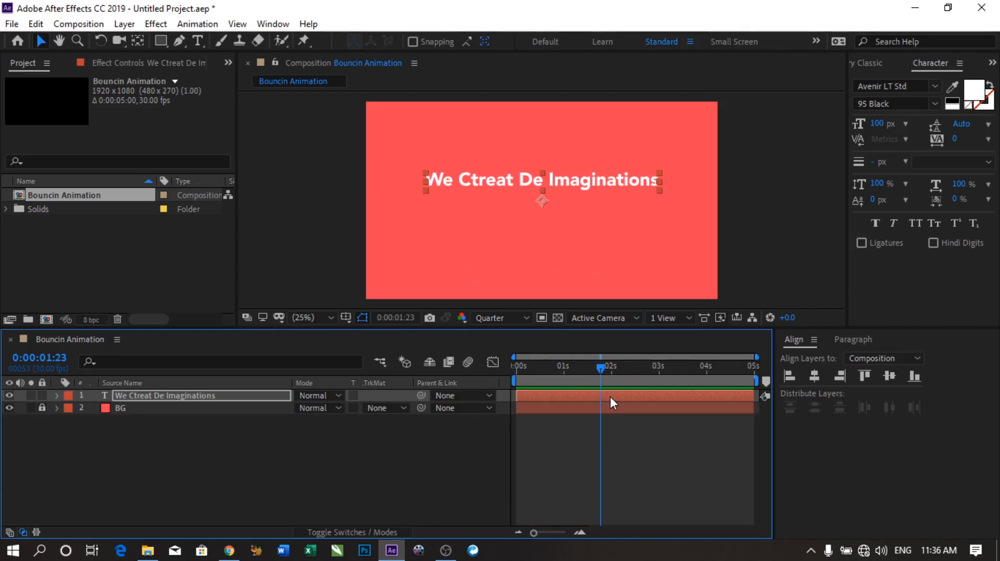
{"action": "key", "text": "ctrl+shift+d"}
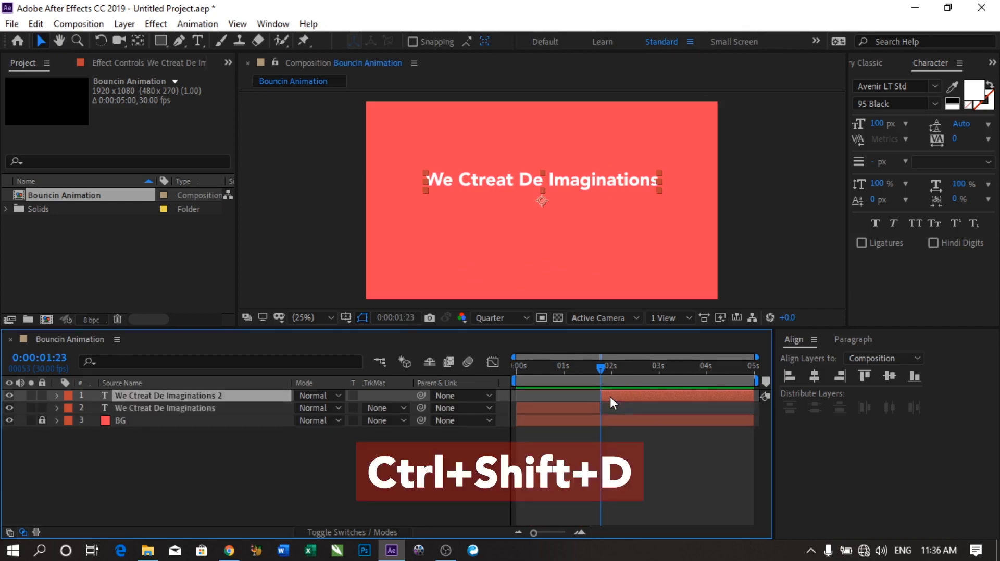
{"action": "key", "text": "Delete"}
{"action": "key", "text": "Home"}
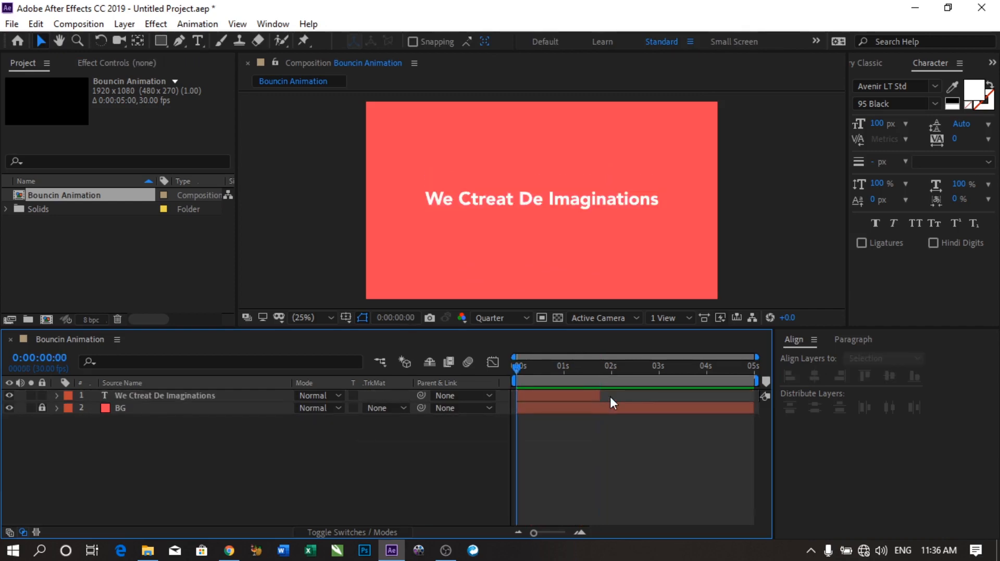
{"action": "key", "text": "space"}
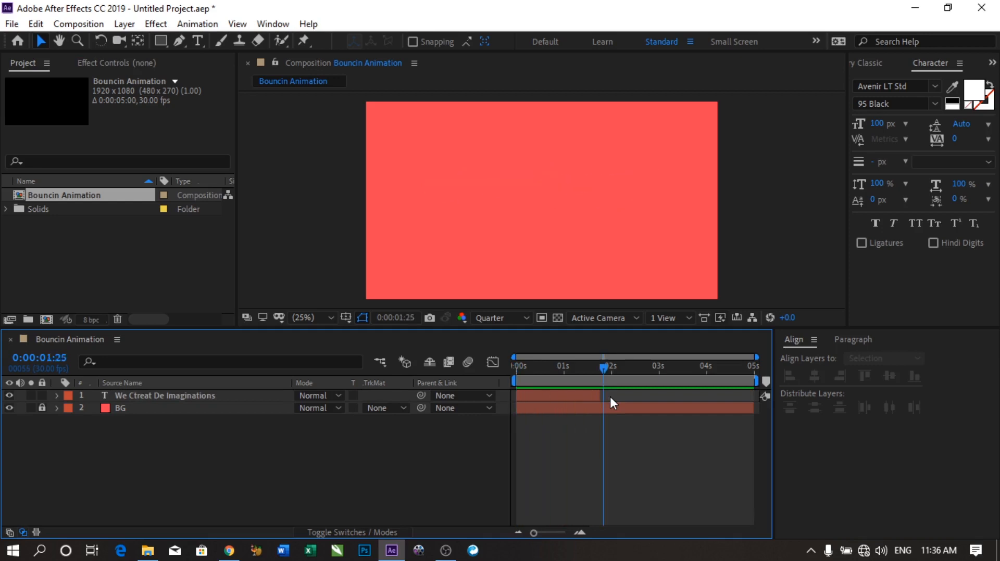
Step: Duplicate the trimmed text layer and start the copy at 0:00:01:23, directly after the original ends
{"action": "key", "text": "equal"}
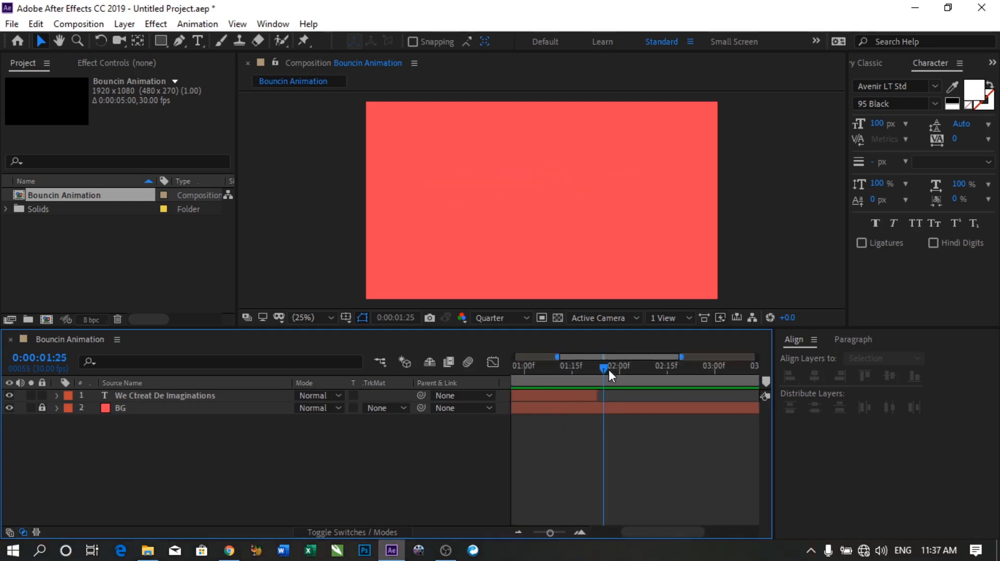
{"action": "left_click_drag", "start_coordinate": [607, 367], "coordinate": [598, 363]}
{"action": "left_click", "coordinate": [584, 394]}
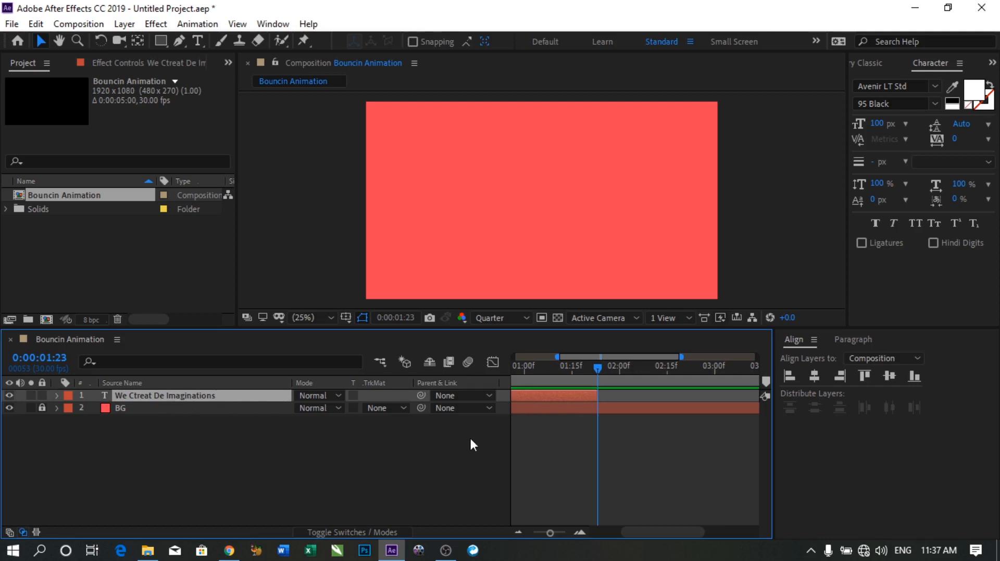
{"action": "key", "text": "ctrl+d"}
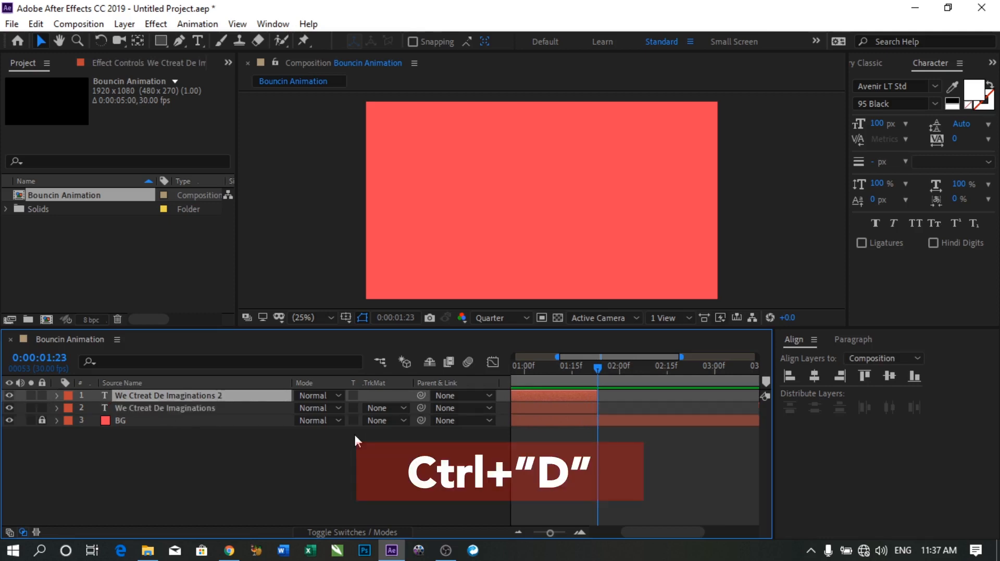
{"action": "left_click_drag", "start_coordinate": [572, 397], "coordinate": [723, 388]}
{"action": "key", "text": "bracketleft"}
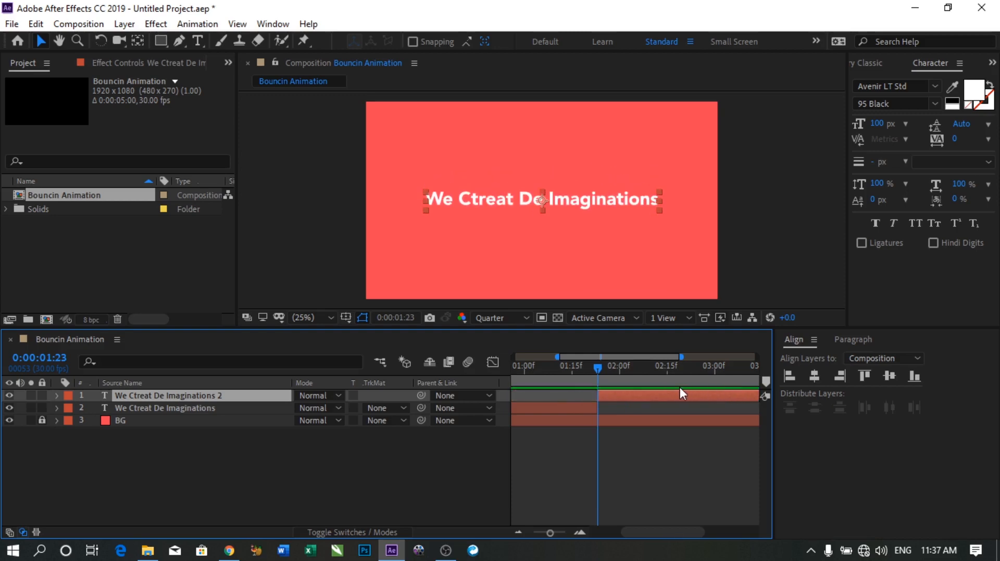
{"action": "key", "text": "equal"}
{"action": "key", "text": "equal"}
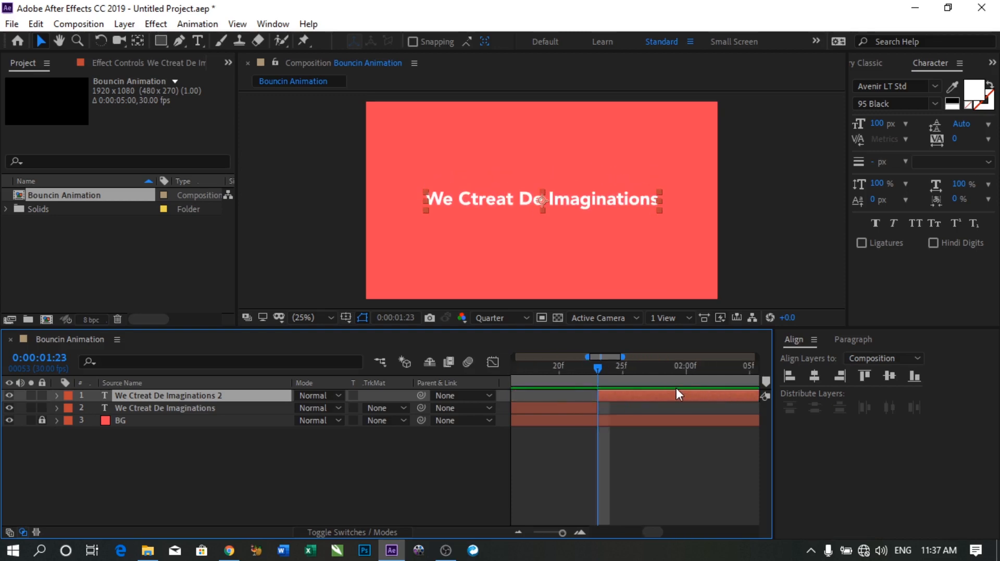
{"action": "key", "text": "minus"}
{"action": "key", "text": "minus"}
{"action": "key", "text": "minus"}
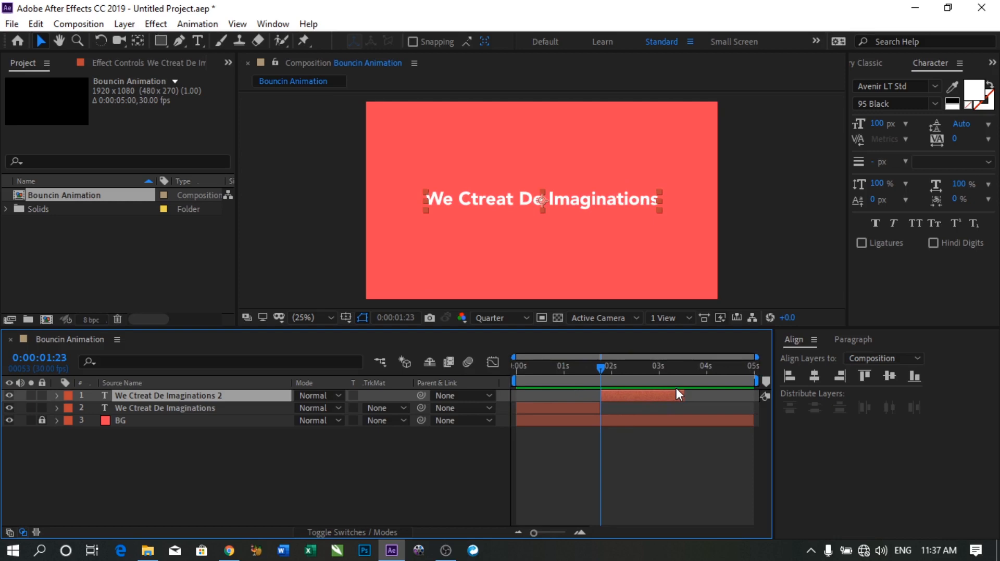
Step: Preview the two consecutive text layers from the beginning and return the playhead to the start
{"action": "key", "text": "Home"}
{"action": "key", "text": "space"}
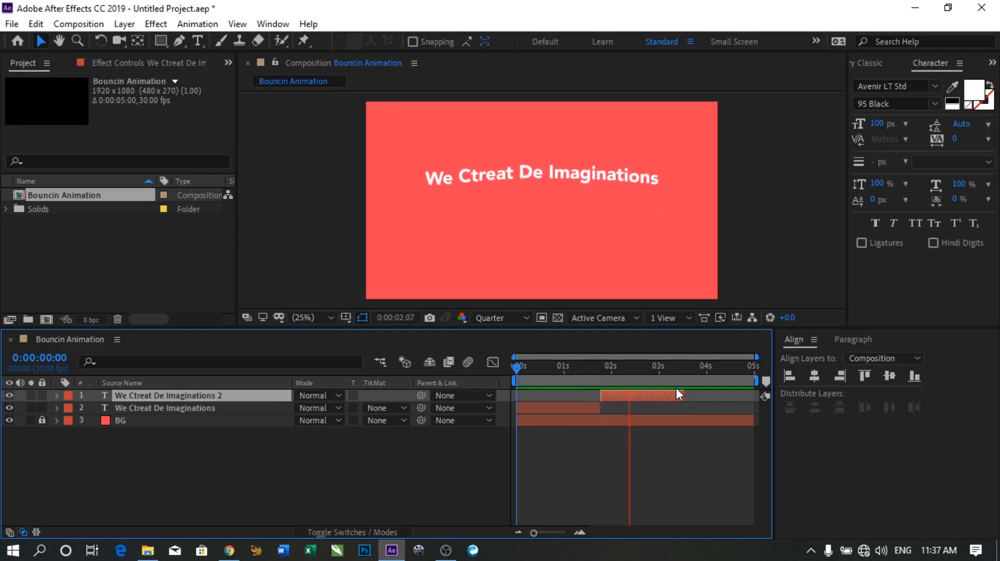
{"action": "key", "text": "space"}
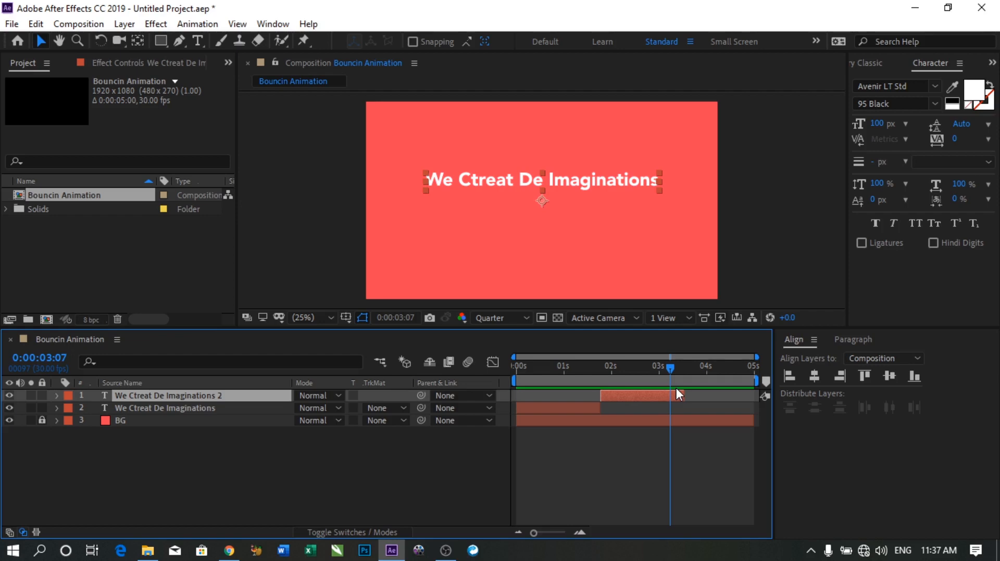
{"action": "key", "text": "Home"}
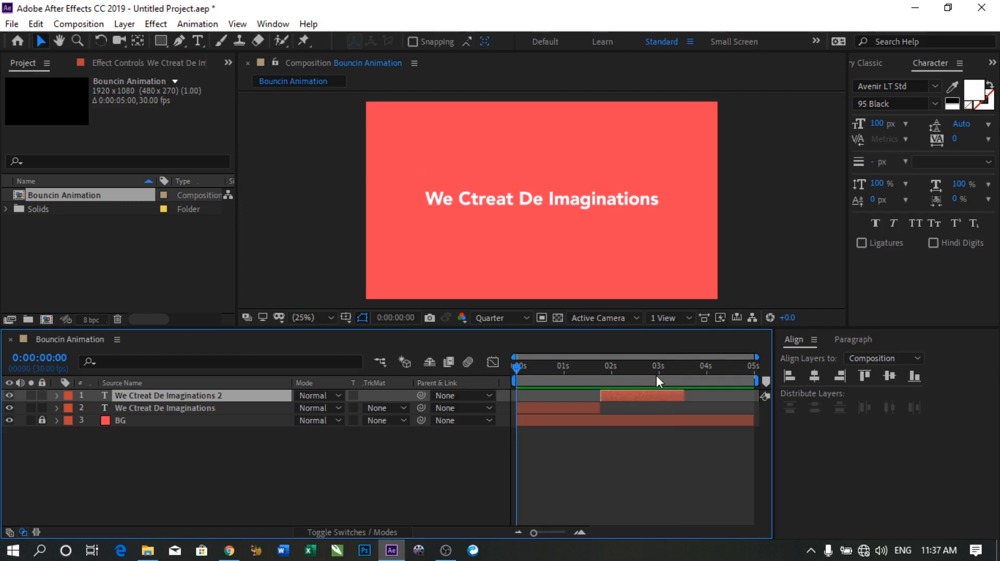
Step: Apply Time-Reverse Layer to the duplicated text layer so its animation plays backwards
{"action": "left_click_drag", "start_coordinate": [657, 376], "coordinate": [631, 376]}
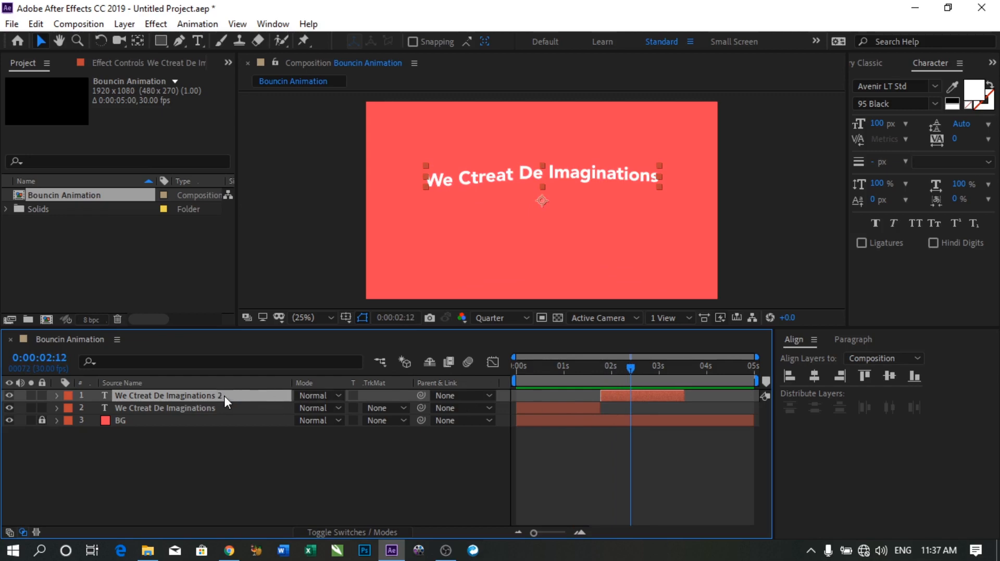
{"action": "right_click", "coordinate": [641, 397]}
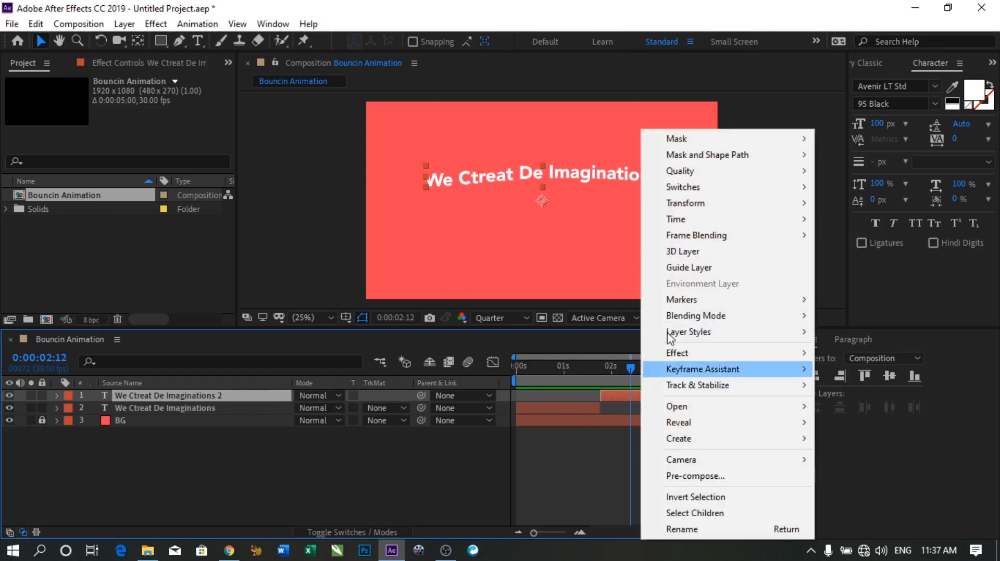
{"action": "mouse_move", "coordinate": [676, 225]}
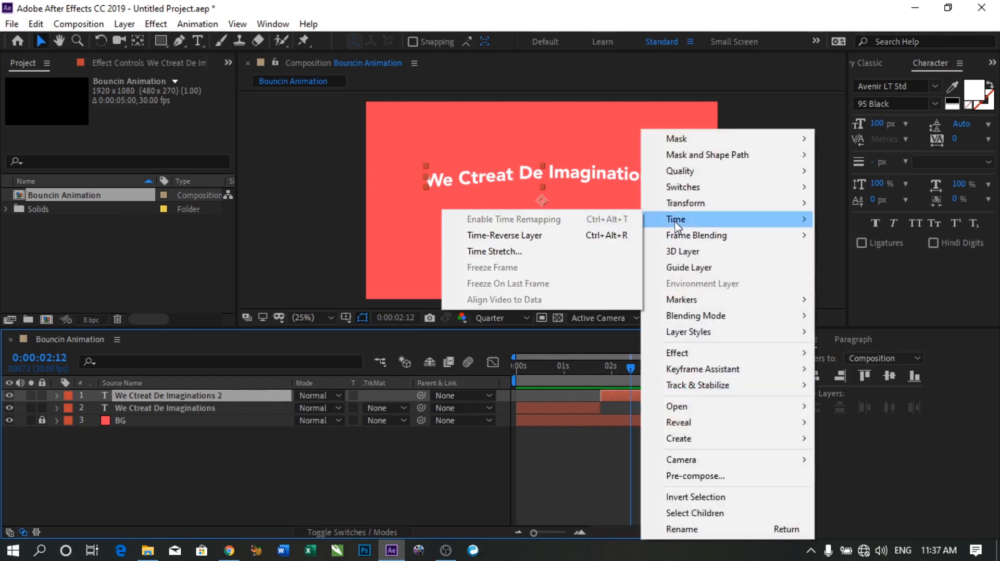
{"action": "left_click", "coordinate": [541, 236]}
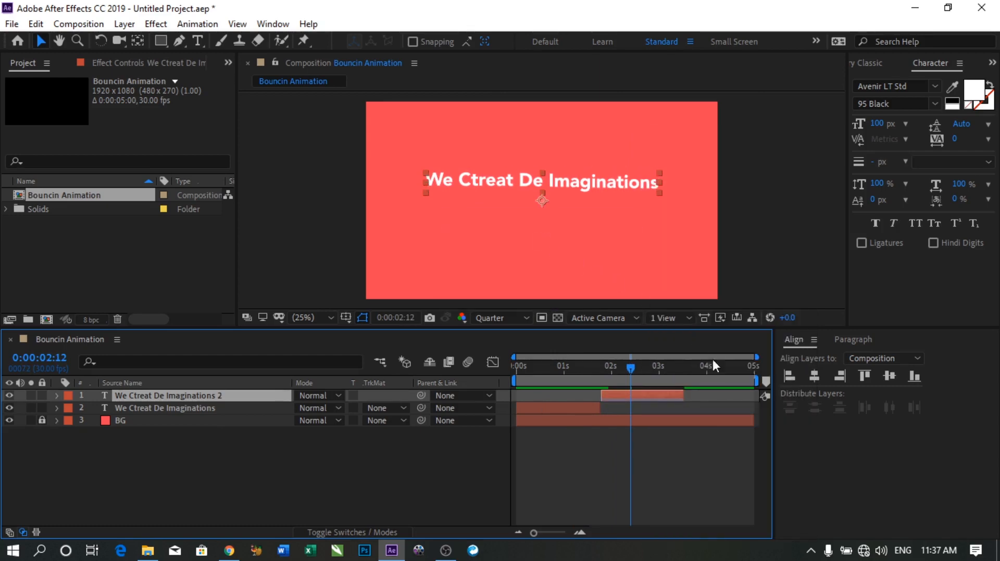
Step: Shorten the work area to end with the duplicated text layer at about 0:00:03:15 and preview the animation from the start
{"action": "left_click", "coordinate": [683, 373]}
{"action": "key", "text": "equal"}
{"action": "key", "text": "equal"}
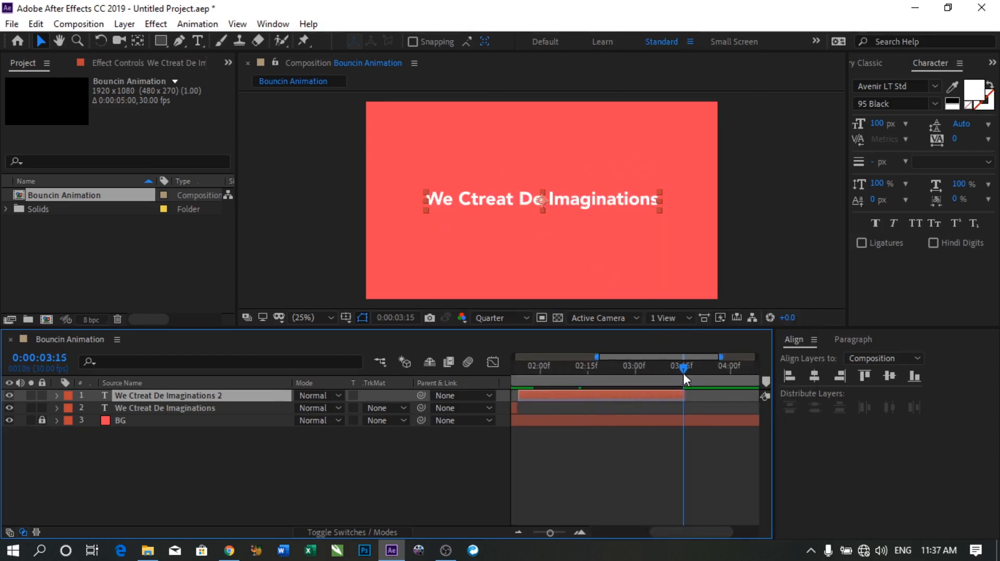
{"action": "left_click_drag", "start_coordinate": [685, 369], "coordinate": [688, 368]}
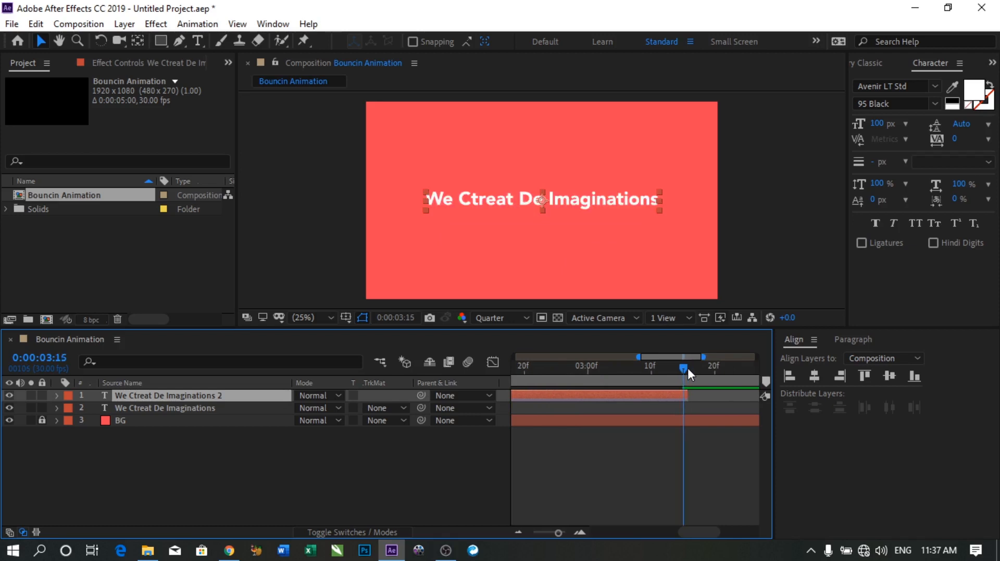
{"action": "key", "text": "minus"}
{"action": "key", "text": "minus"}
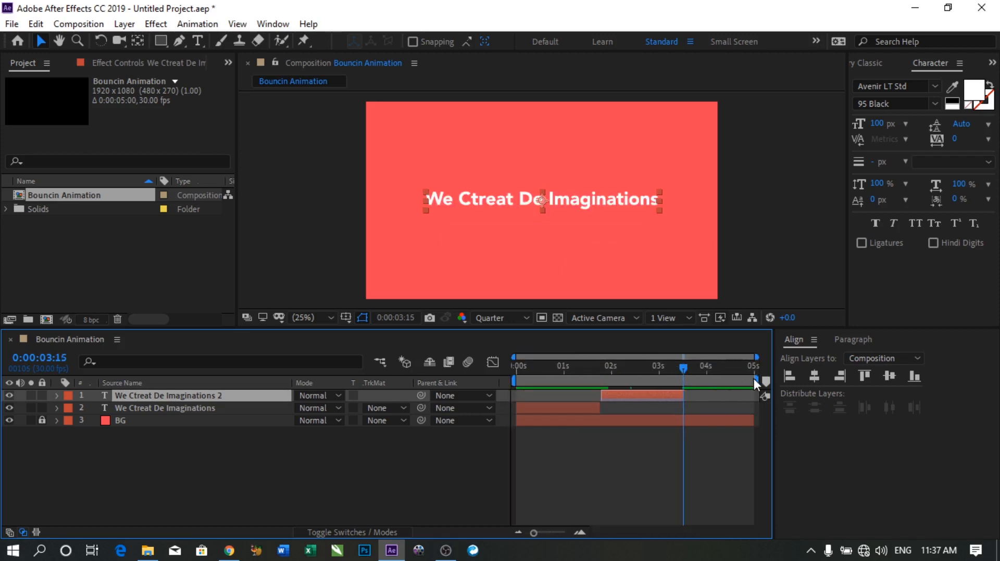
{"action": "left_click_drag", "start_coordinate": [756, 380], "coordinate": [691, 380]}
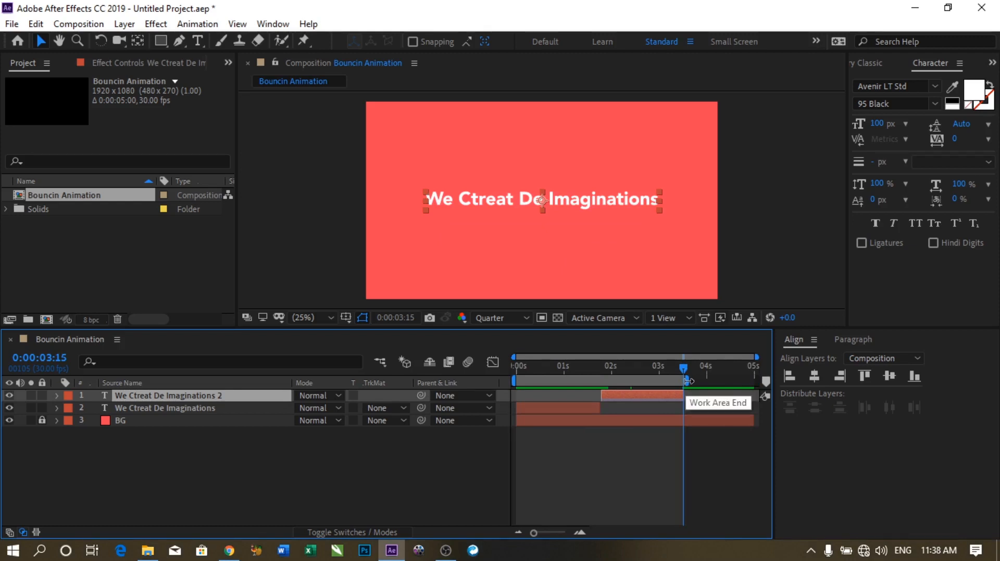
{"action": "key", "text": "space"}
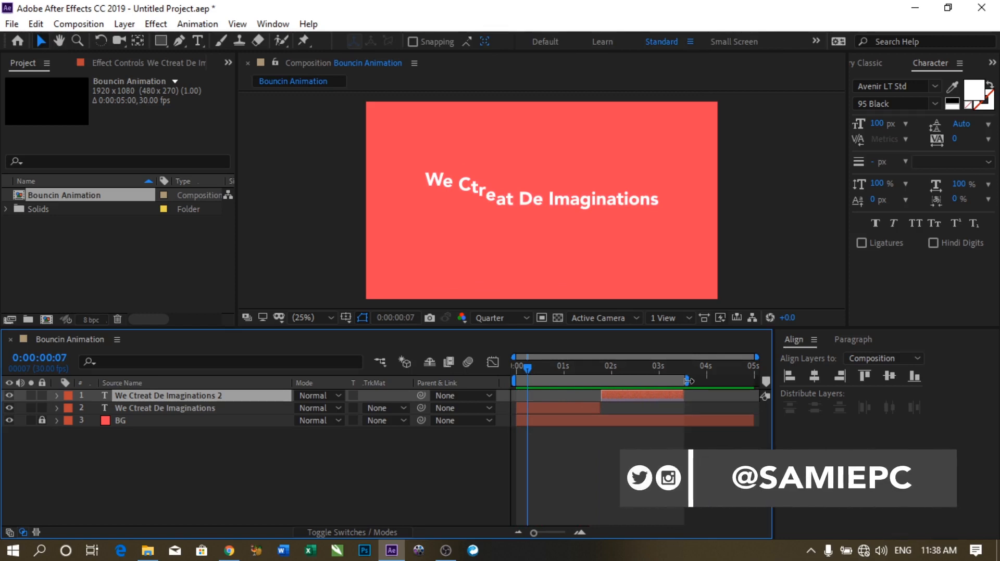
{"action": "key", "text": "Home"}
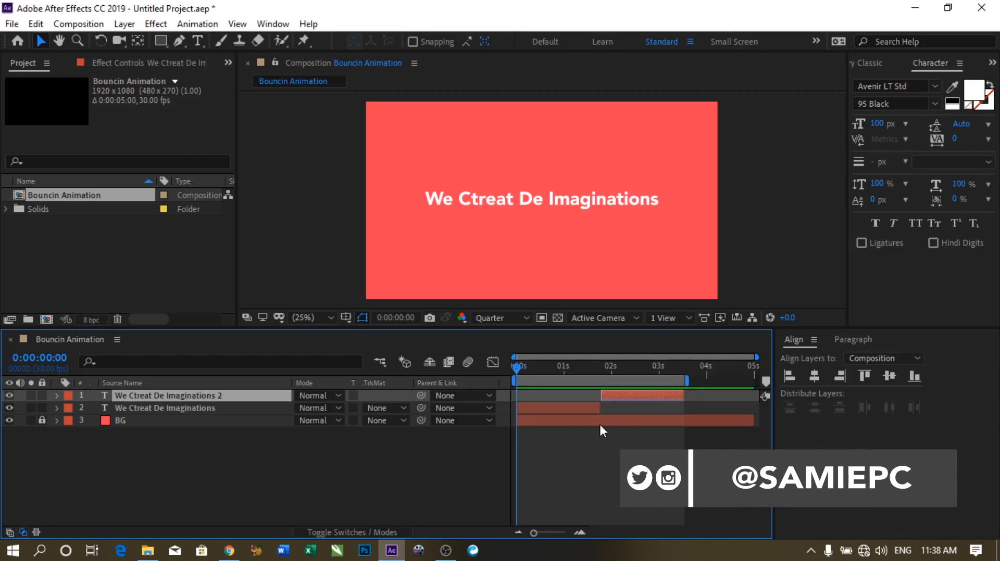
Step: Delete the duplicated text layer and select the original text layer
{"action": "left_click", "coordinate": [584, 407]}
{"action": "left_click", "coordinate": [625, 395]}
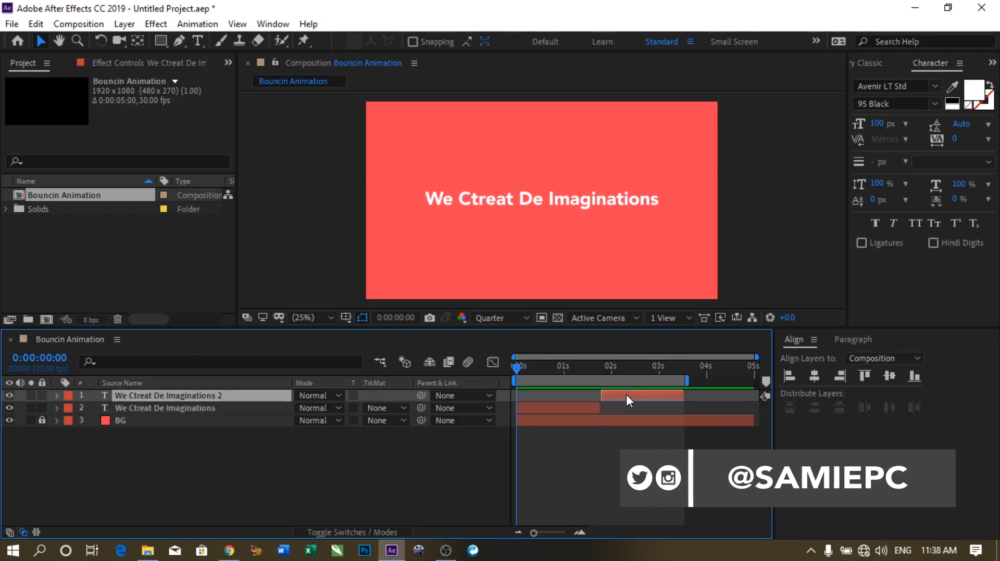
{"action": "key", "text": "Delete"}
{"action": "left_click", "coordinate": [576, 397]}
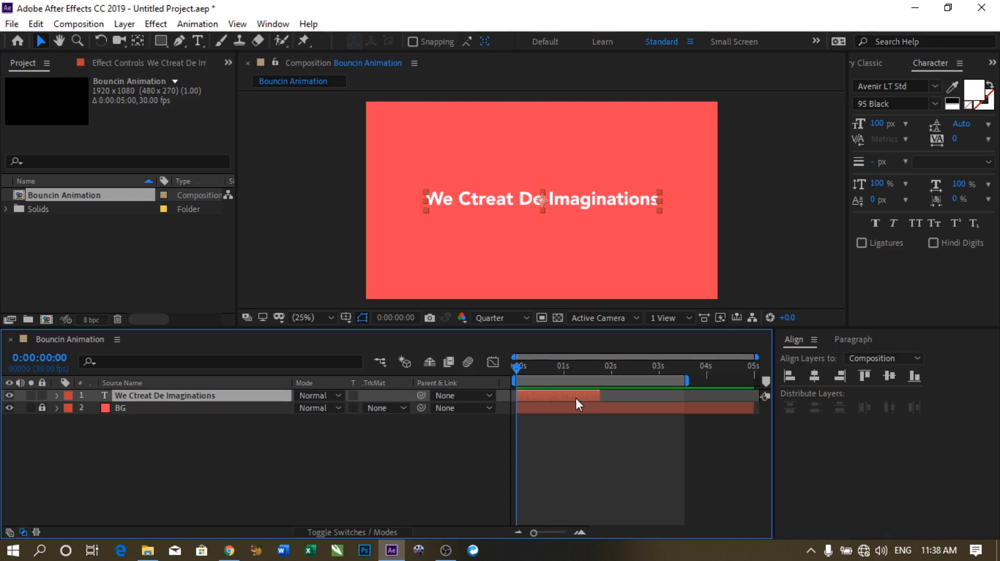
Step: Add an Opacity text animator to the text layer and rename the new animator Opacity
{"action": "left_click", "coordinate": [56, 396]}
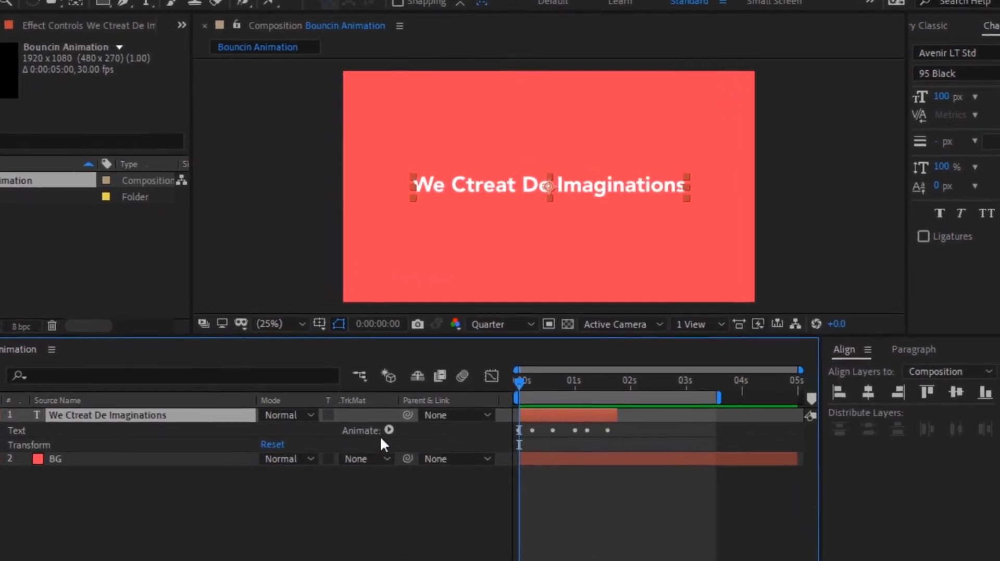
{"action": "left_click", "coordinate": [388, 431]}
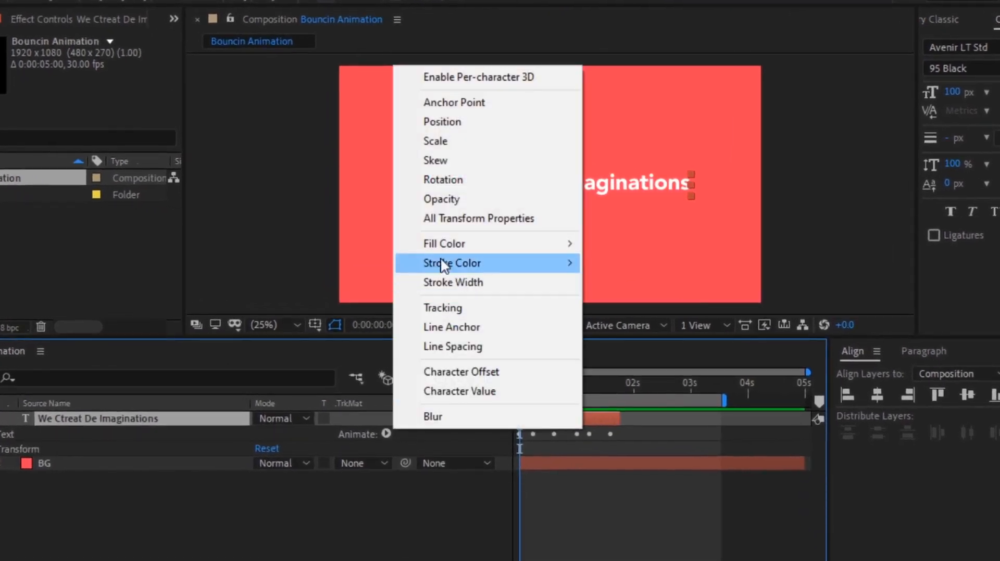
{"action": "left_click", "coordinate": [464, 203]}
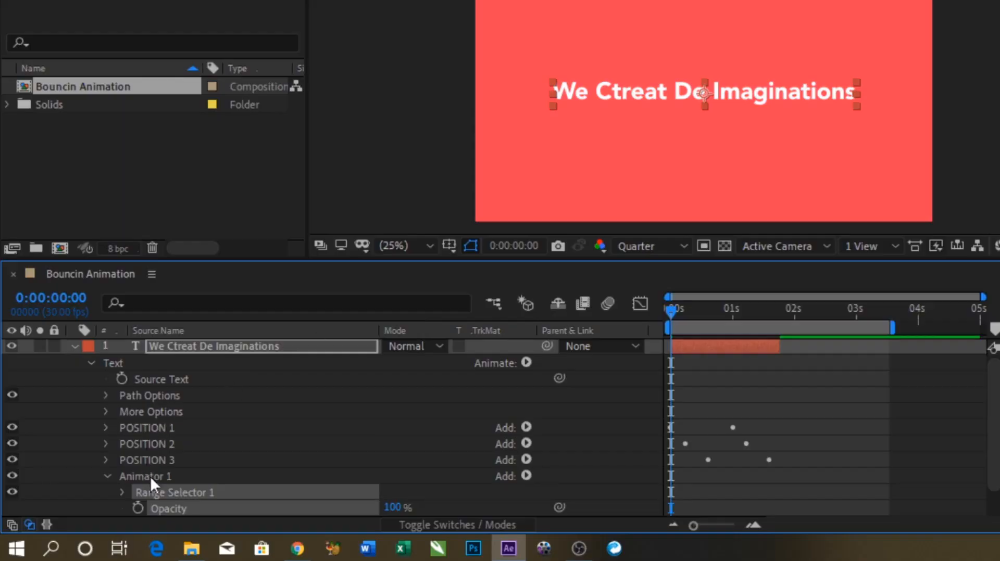
{"action": "left_click", "coordinate": [152, 479]}
{"action": "right_click", "coordinate": [152, 479]}
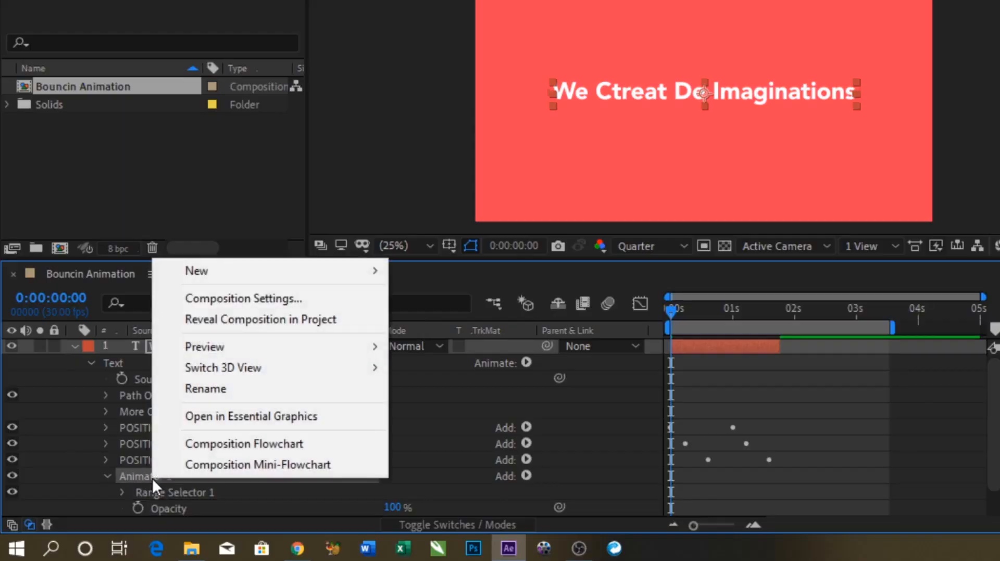
{"action": "left_click", "coordinate": [206, 388]}
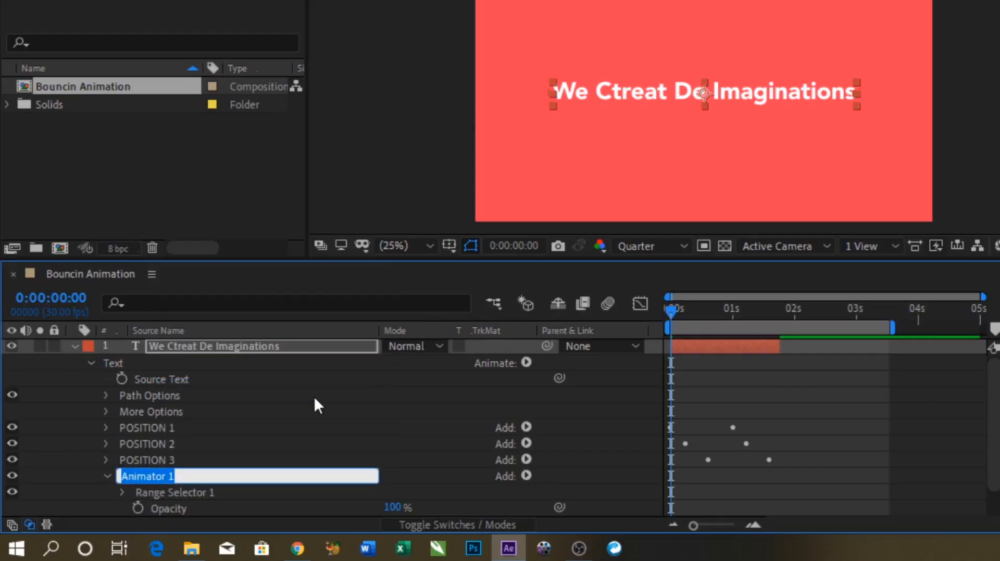
{"action": "type", "text": "Opacity"}
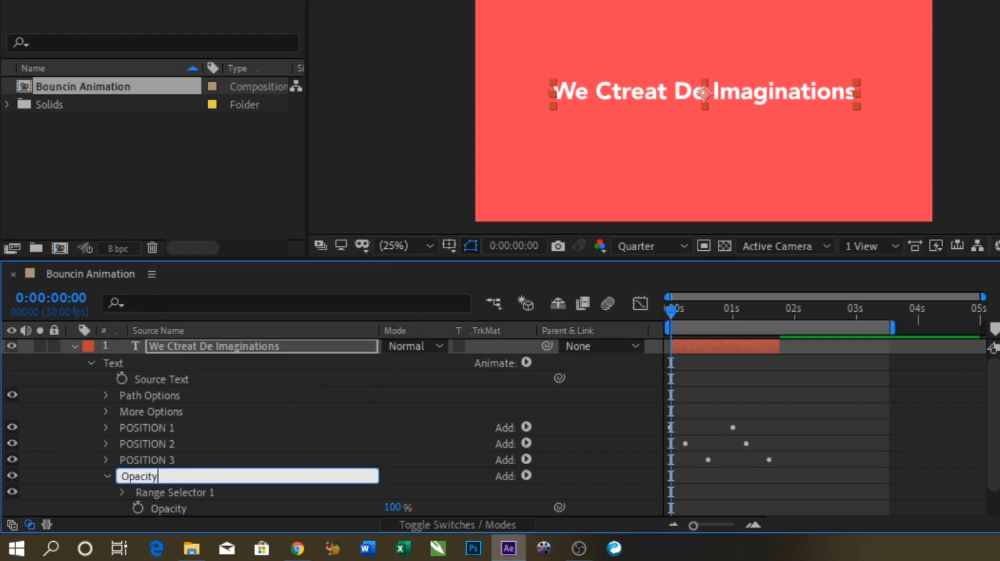
{"action": "left_click", "coordinate": [110, 477]}
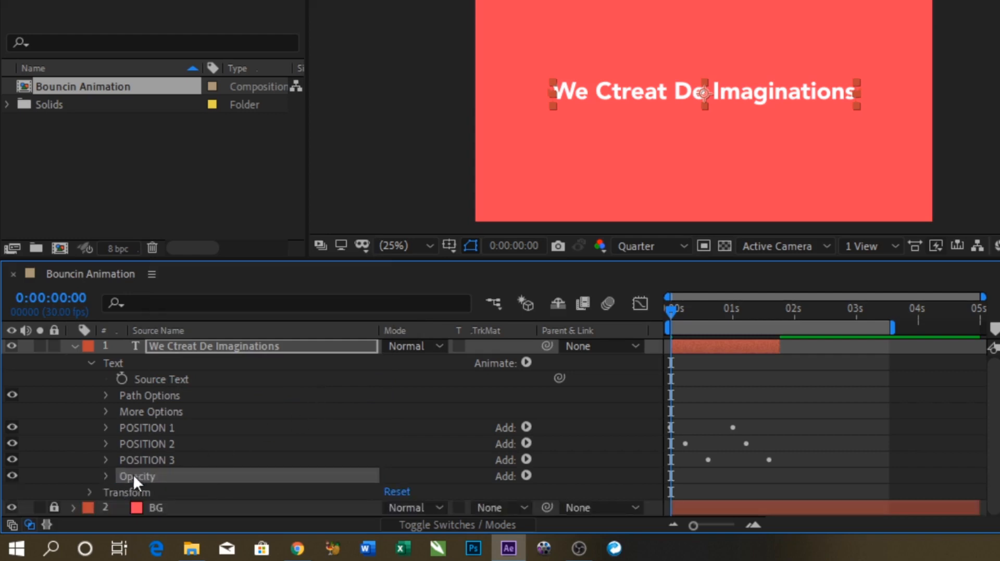
Step: Set the Opacity animator's opacity value to 0%
{"action": "left_click", "coordinate": [106, 477]}
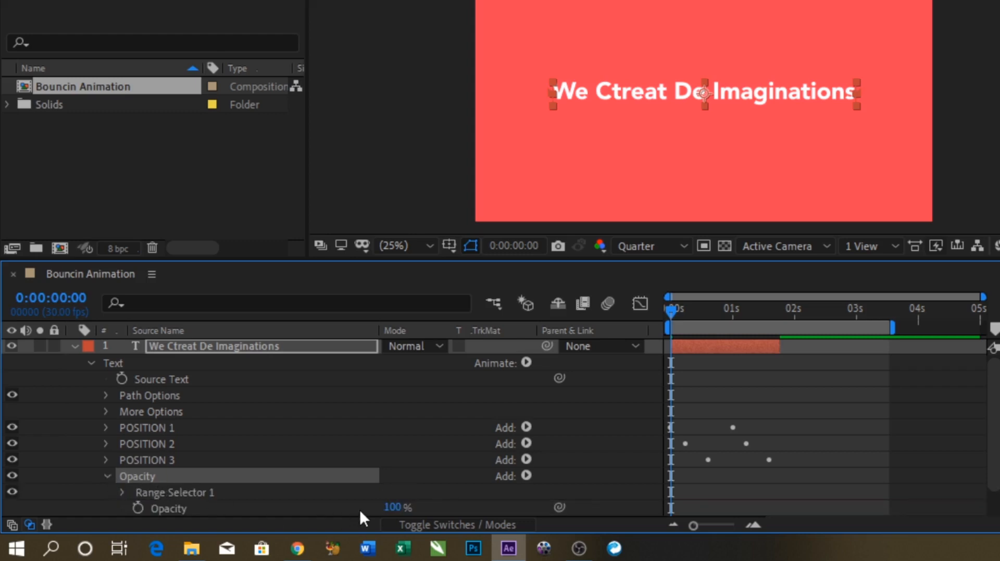
{"action": "scroll", "coordinate": [359, 510], "scroll_direction": "down", "scroll_amount": 1}
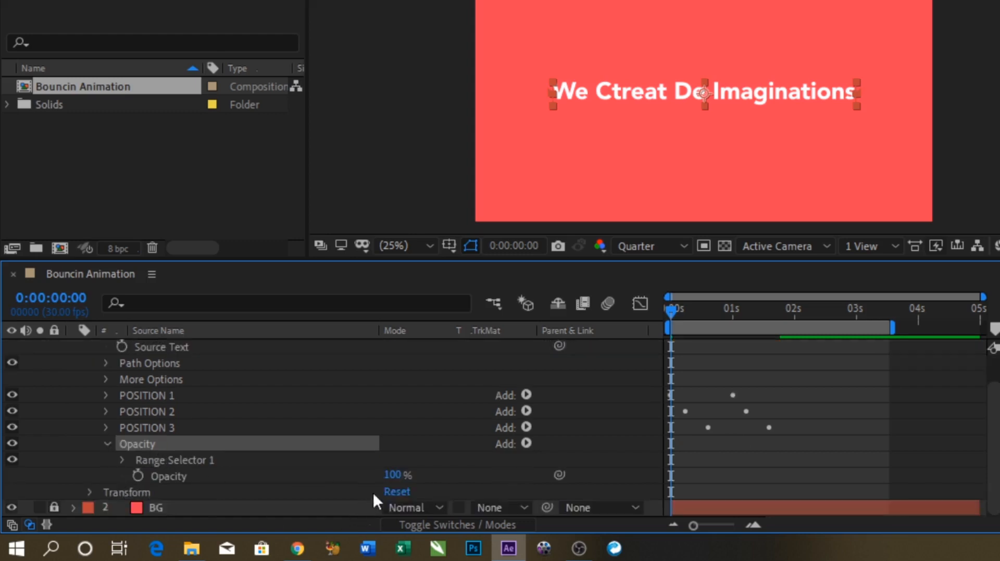
{"action": "left_click", "coordinate": [395, 476]}
{"action": "type", "text": "0"}
{"action": "key", "text": "Return"}
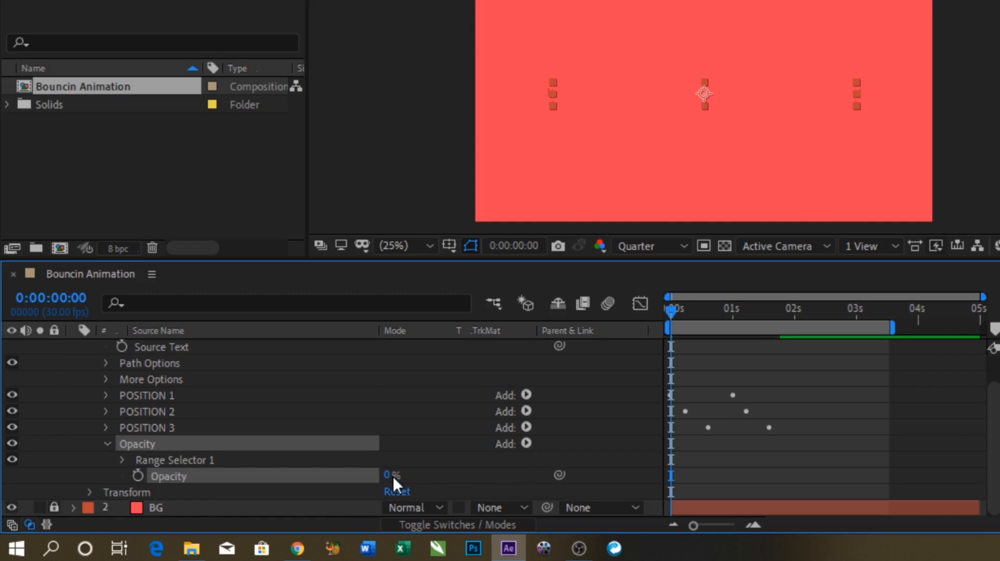
Step: Keyframe the Start of the Opacity animator's range selector from 0% at 0:00:00:00 to 100% at 0:00:01:00
{"action": "left_click", "coordinate": [120, 460]}
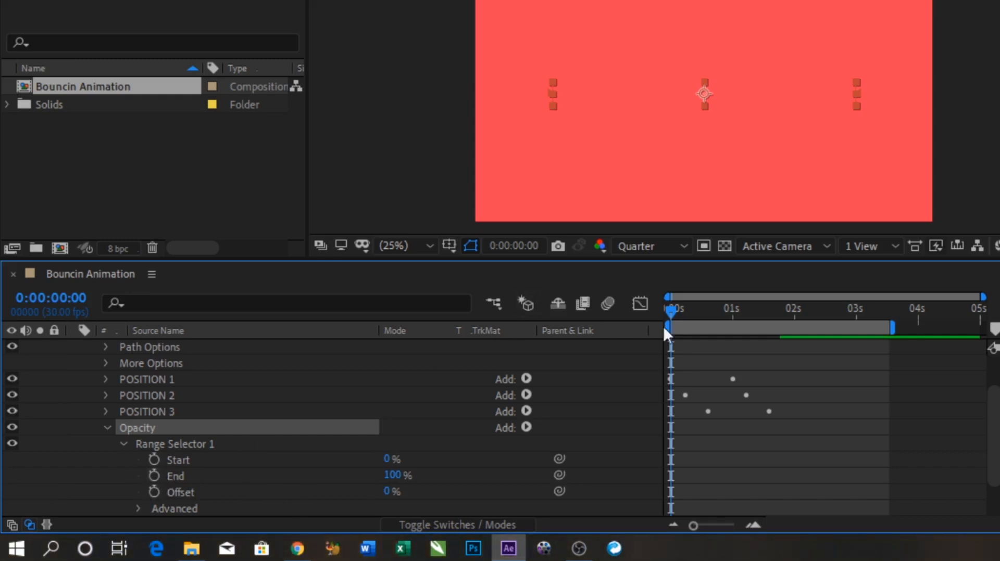
{"action": "left_click_drag", "start_coordinate": [672, 311], "coordinate": [608, 302]}
{"action": "left_click", "coordinate": [154, 460]}
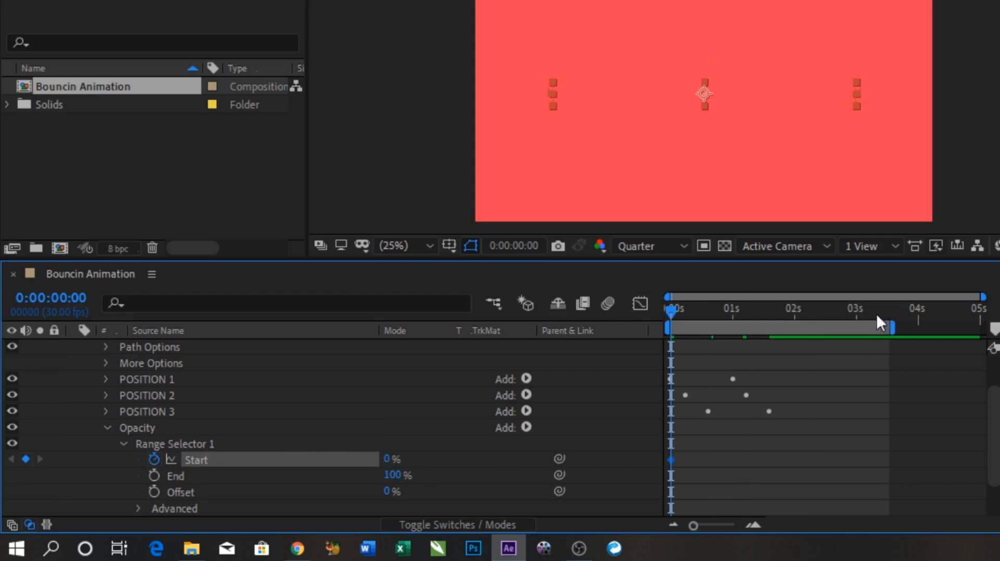
{"action": "left_click_drag", "start_coordinate": [774, 313], "coordinate": [733, 315]}
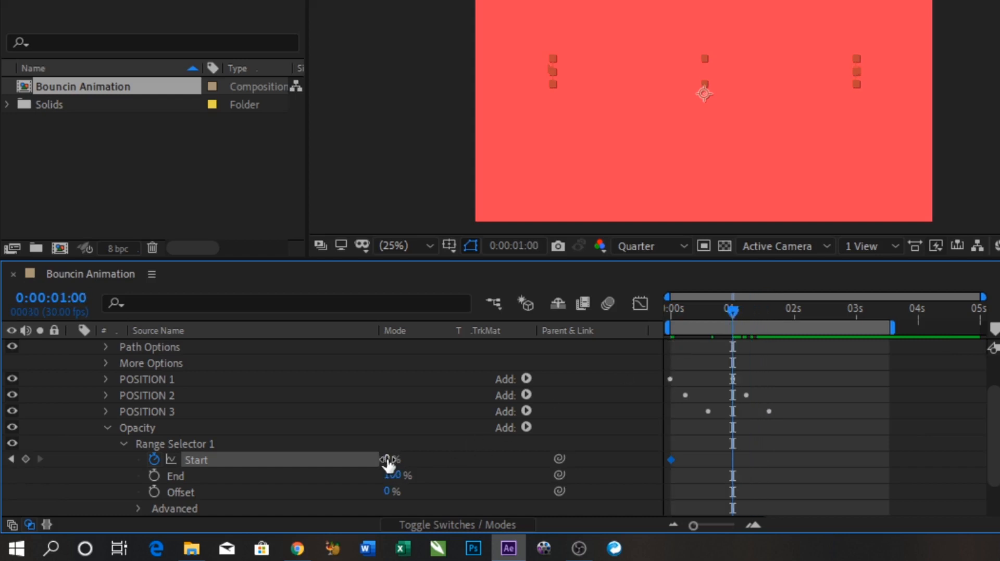
{"action": "left_click_drag", "start_coordinate": [388, 460], "coordinate": [549, 439]}
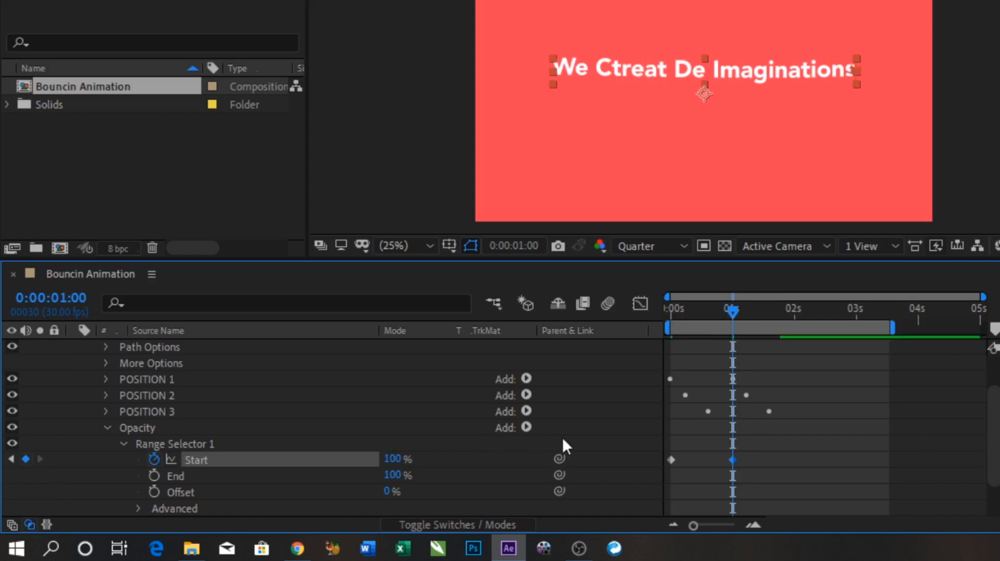
Step: Preview the letter-by-letter opacity reveal twice from the beginning of the composition
{"action": "key", "text": "Home"}
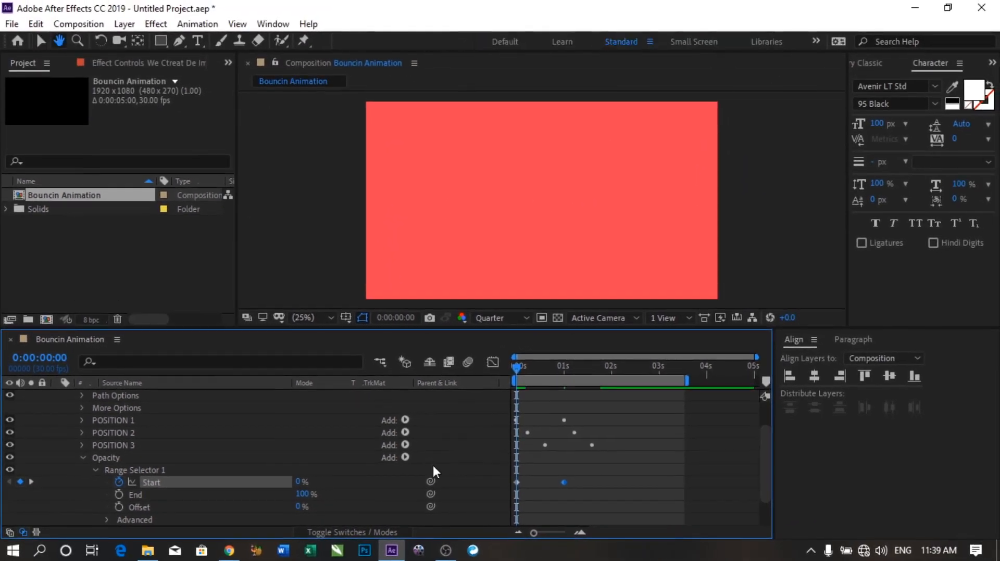
{"action": "key", "text": "space"}
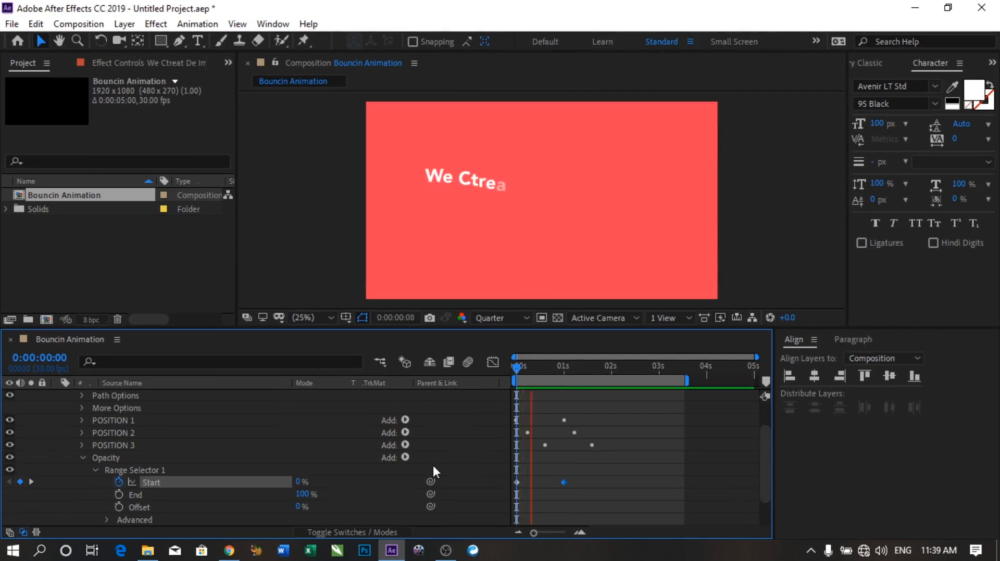
{"action": "key", "text": "space"}
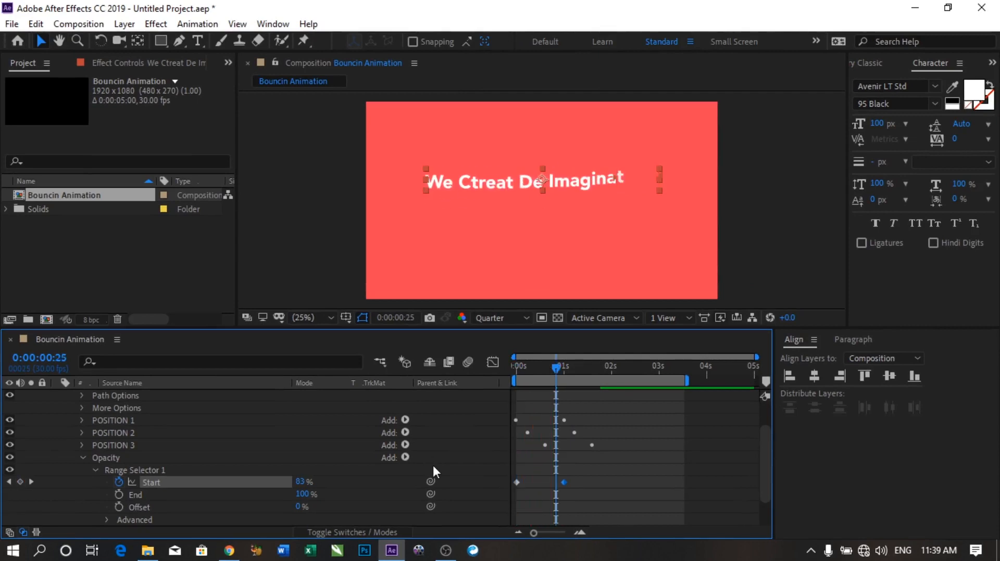
{"action": "key", "text": "Home"}
{"action": "key", "text": "space"}
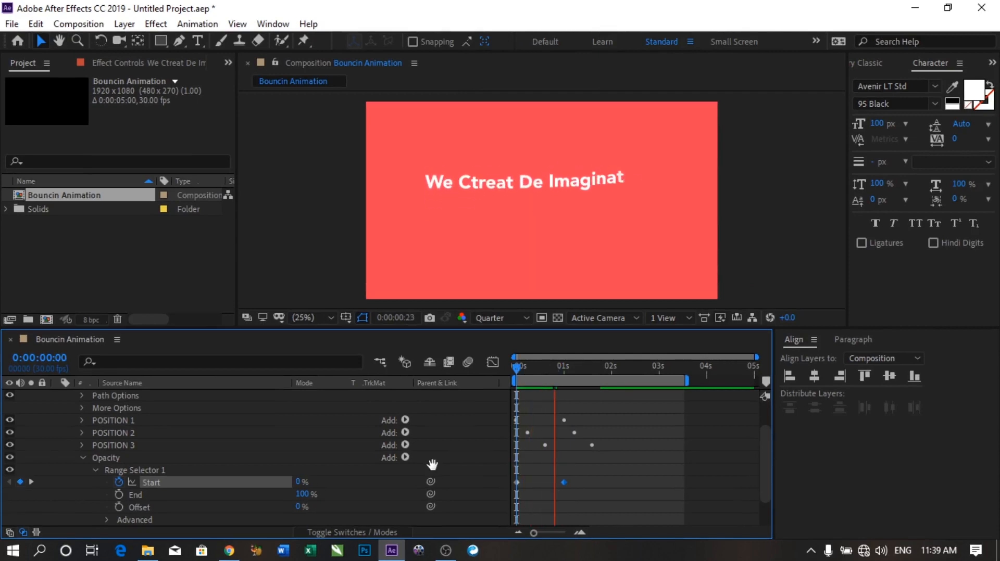
{"action": "key", "text": "space"}
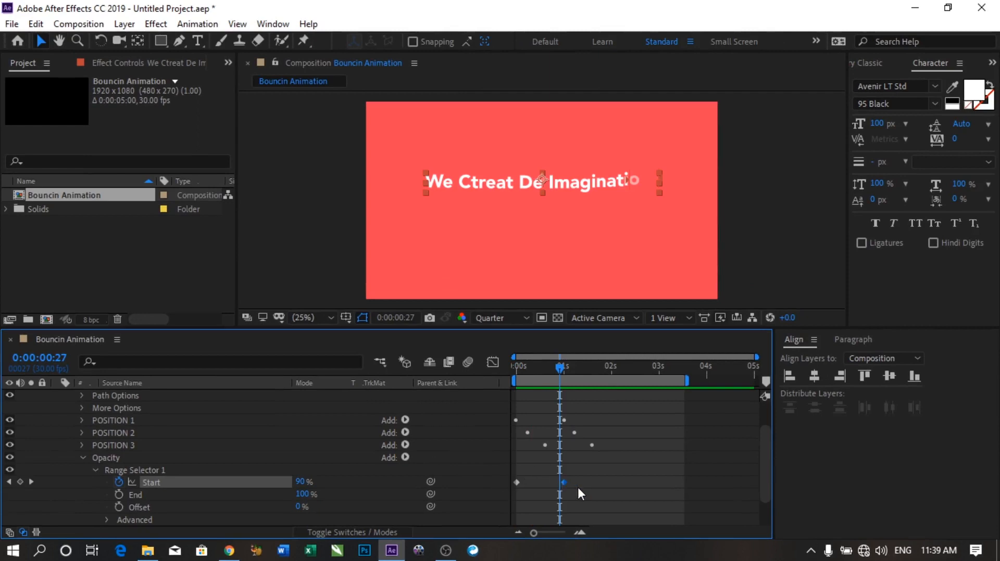
Step: Move the second Start keyframe earlier to about 0:00:00:27 and preview the reveal from the beginning
{"action": "left_click_drag", "start_coordinate": [561, 483], "coordinate": [558, 482]}
{"action": "key", "text": "Home"}
{"action": "key", "text": "space"}
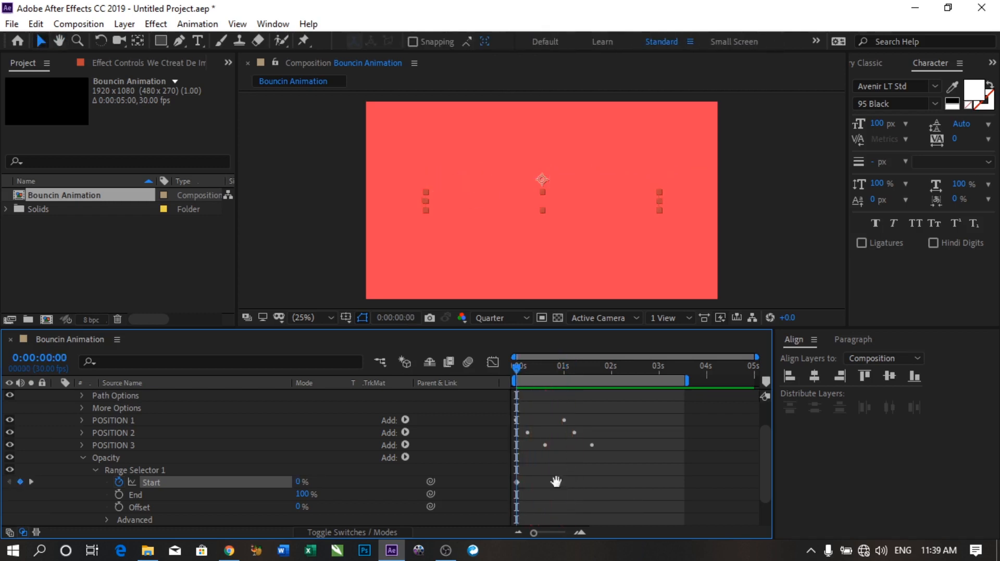
{"action": "key", "text": "space"}
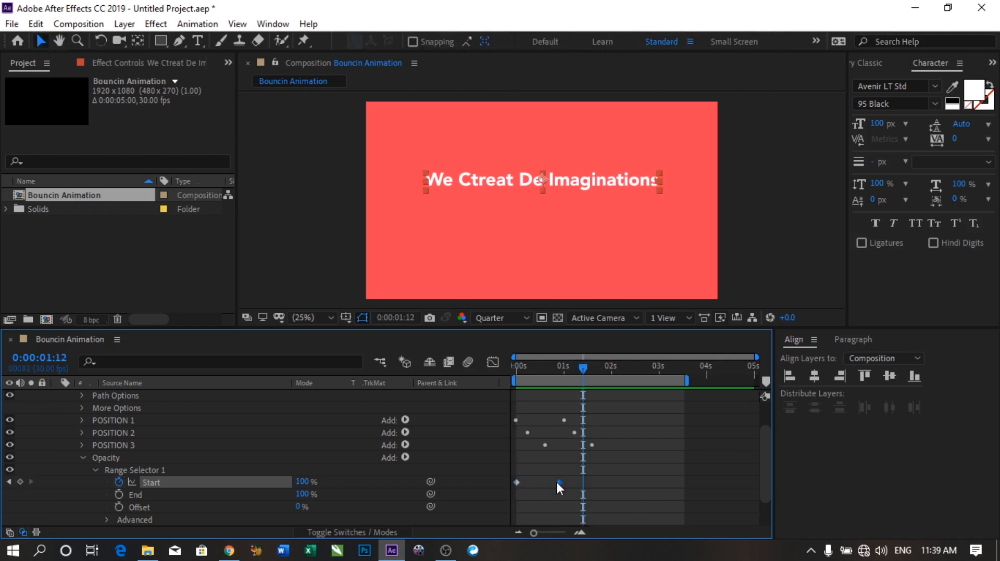
Step: Apply Easy Ease to both Start keyframes of the Opacity animator and preview the result from the beginning
{"action": "left_click_drag", "start_coordinate": [606, 484], "coordinate": [499, 479]}
{"action": "key", "text": "F9"}
{"action": "key", "text": "Home"}
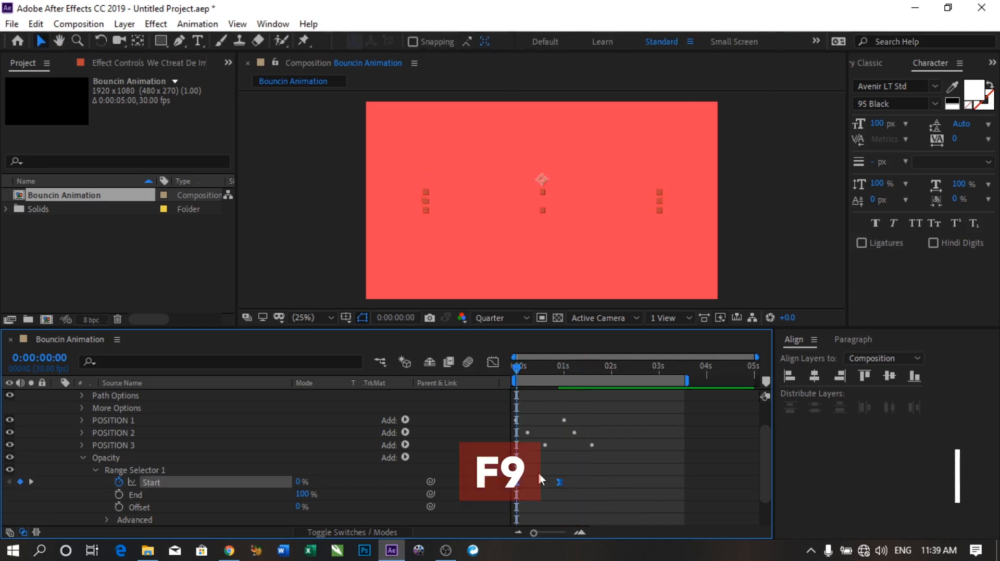
{"action": "key", "text": "space"}
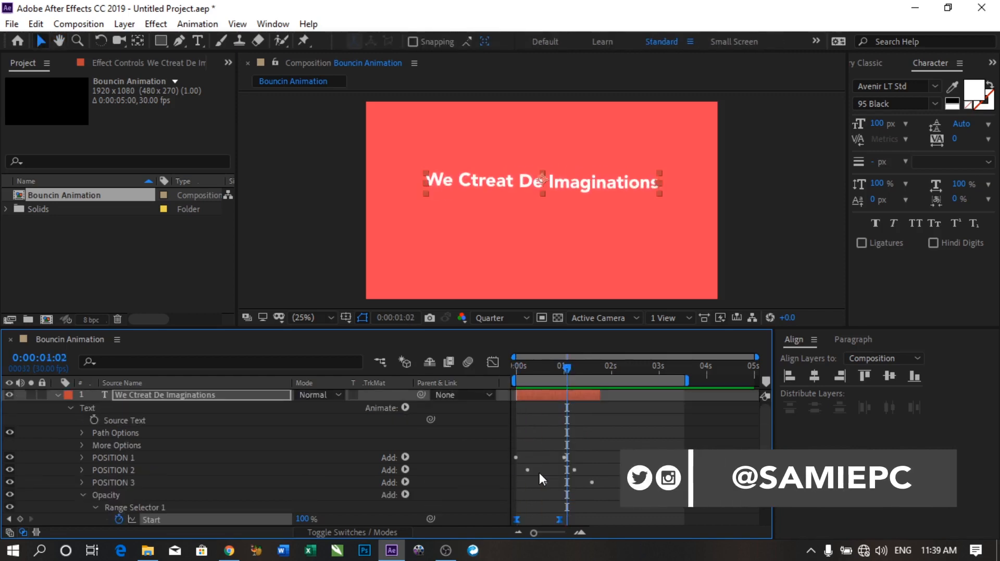
Step: Collapse the text layer's properties and preview the finished letter animation from the beginning of the composition
{"action": "key", "text": "u"}
{"action": "key", "text": "u"}
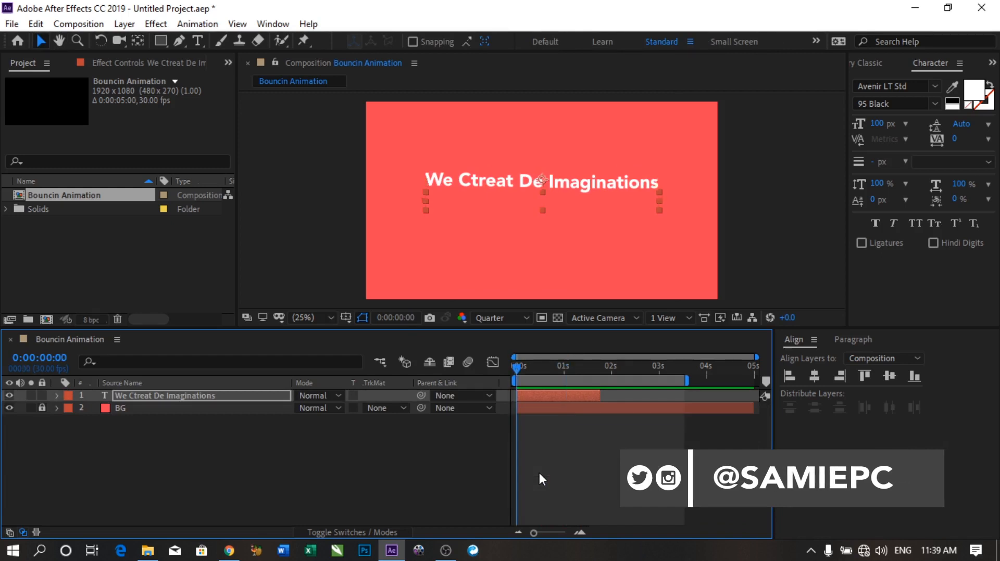
{"action": "key", "text": "space"}
{"action": "key", "text": "space"}
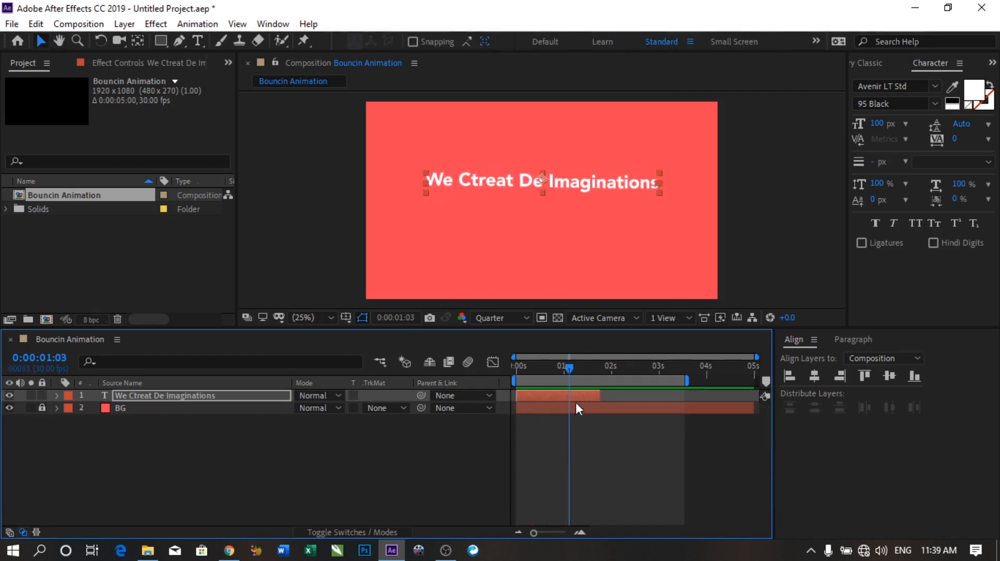
Step: Duplicate the text layer and place the copy so it starts at 0:00:01:23, where the original layer ends
{"action": "left_click", "coordinate": [584, 394]}
{"action": "key", "text": "ctrl+d"}
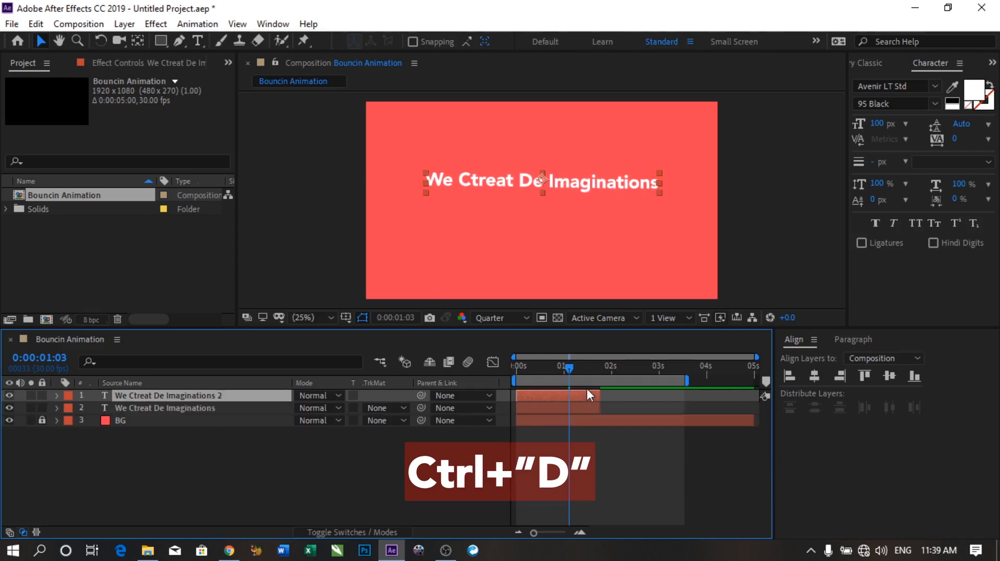
{"action": "left_click", "coordinate": [598, 368]}
{"action": "key", "text": "="}
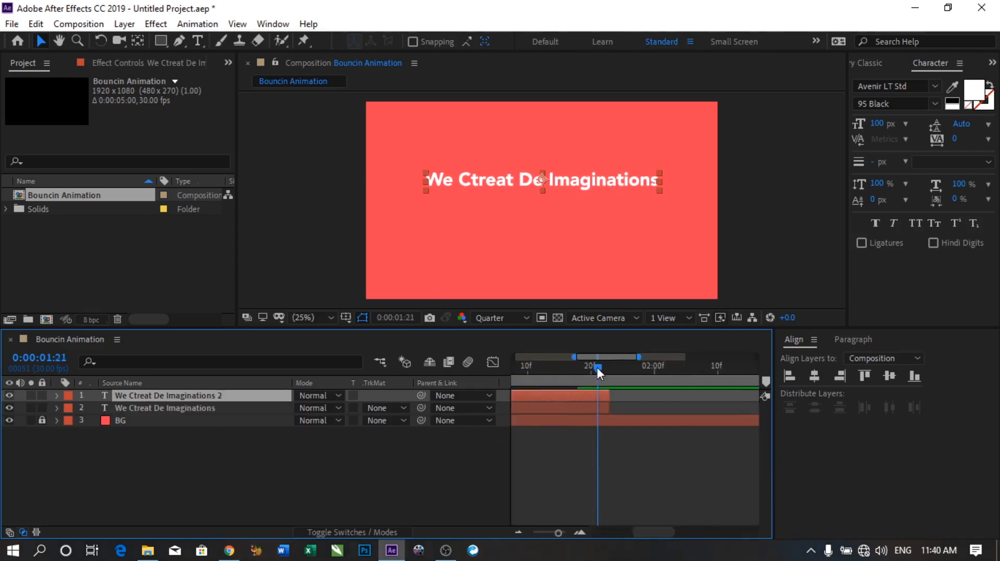
{"action": "left_click_drag", "start_coordinate": [601, 366], "coordinate": [609, 369]}
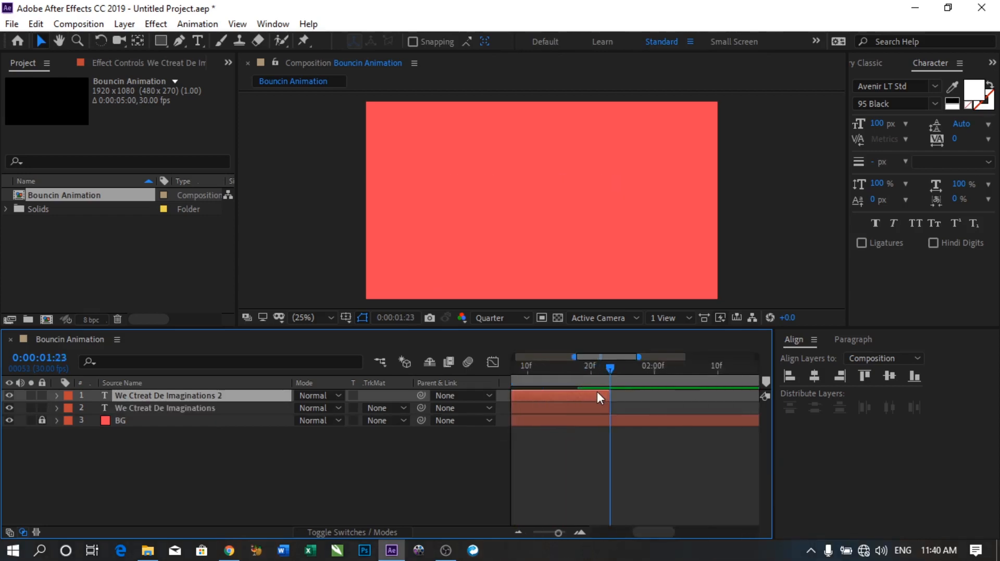
{"action": "key", "text": "alt+bracketleft"}
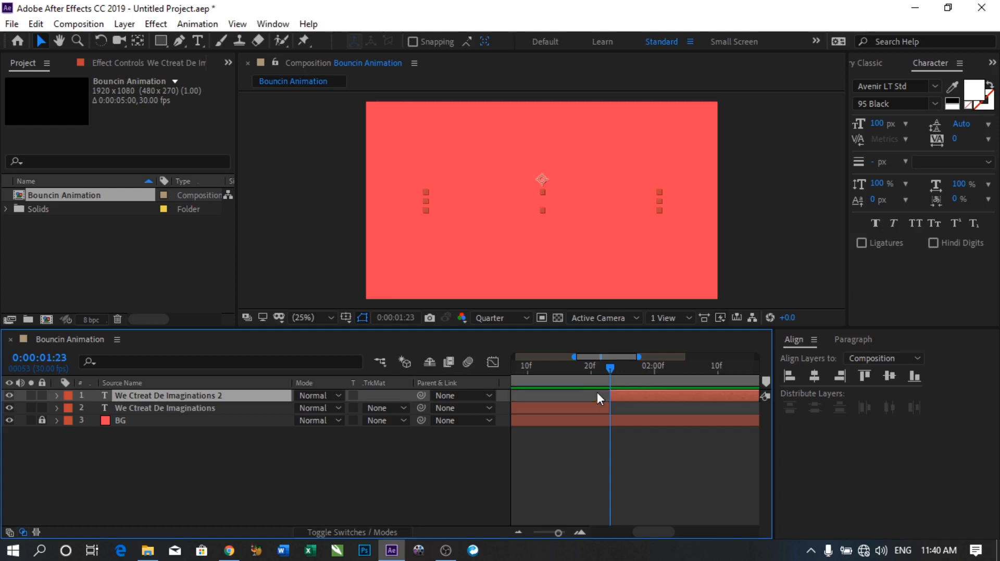
{"action": "key", "text": "comma"}
{"action": "key", "text": "period"}
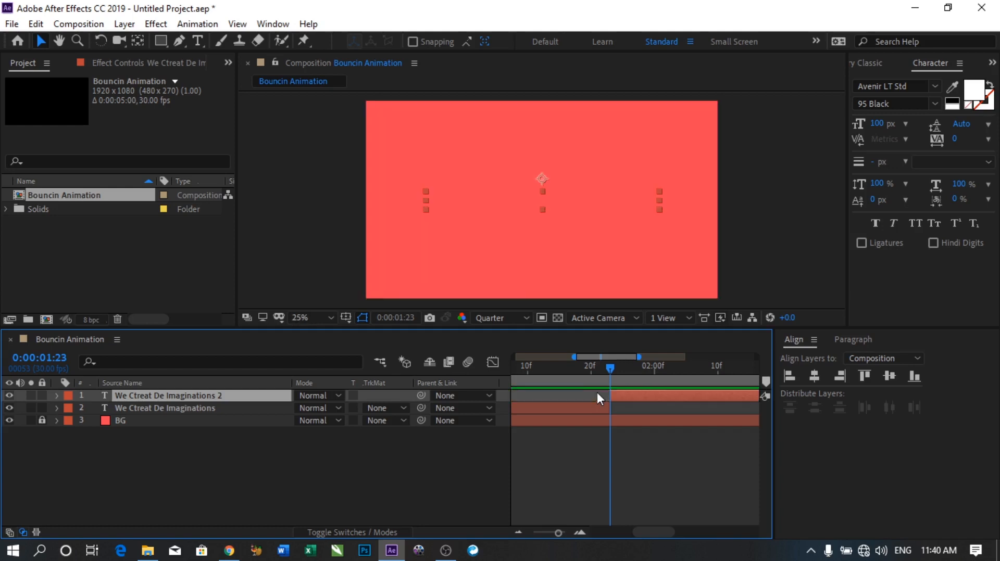
Step: Shift the duplicate text layer slightly later and snap its start back to 0:00:01:23
{"action": "key", "text": "minus"}
{"action": "key", "text": "minus"}
{"action": "key", "text": "minus"}
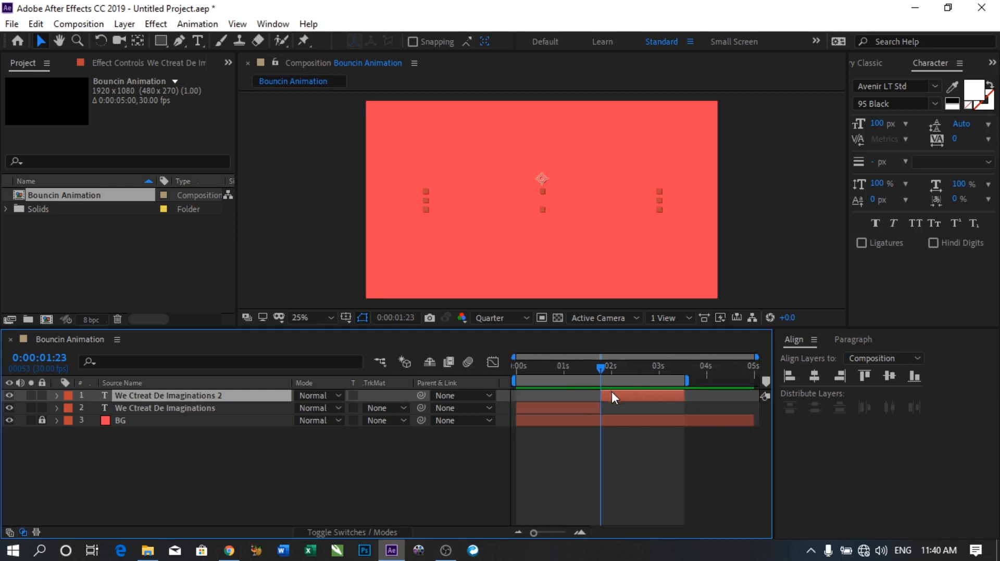
{"action": "mouse_move", "coordinate": [611, 392]}
{"action": "left_mouse_down"}
{"action": "mouse_move", "coordinate": [645, 391]}
{"action": "mouse_move", "coordinate": [619, 396]}
{"action": "left_mouse_up"}
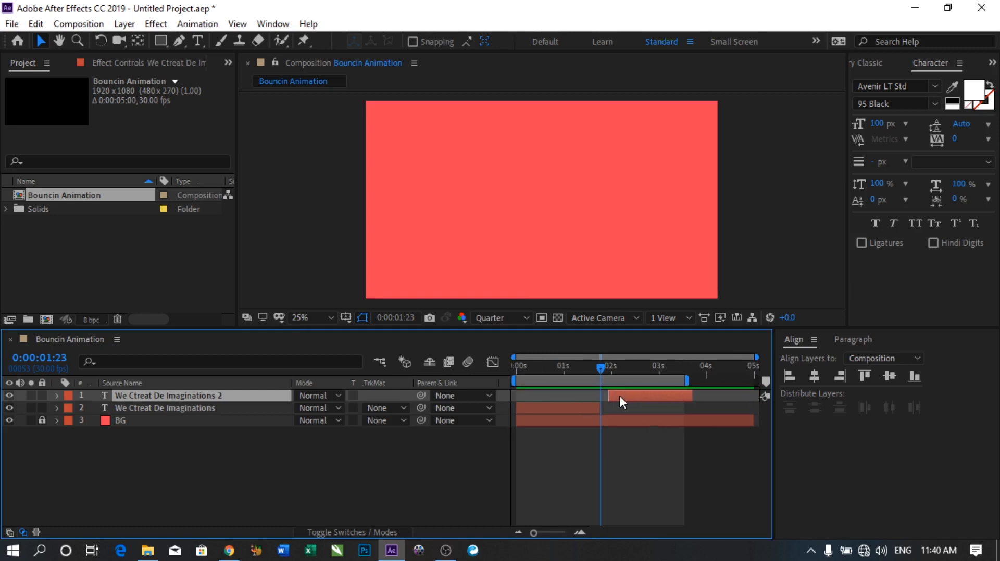
{"action": "key", "text": "bracketleft"}
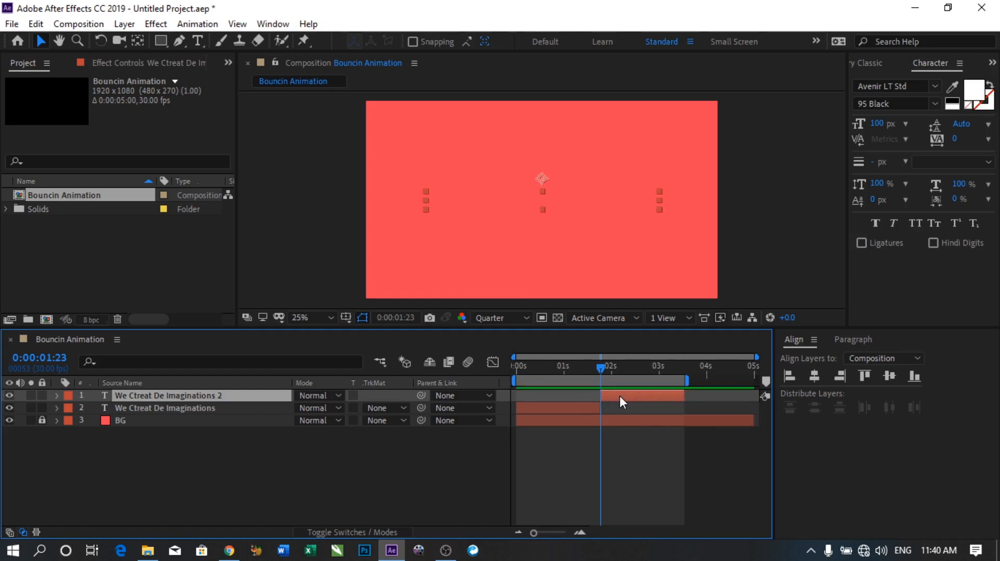
Step: Time-reverse the duplicate text layer and preview the composition from the beginning
{"action": "right_click", "coordinate": [655, 399]}
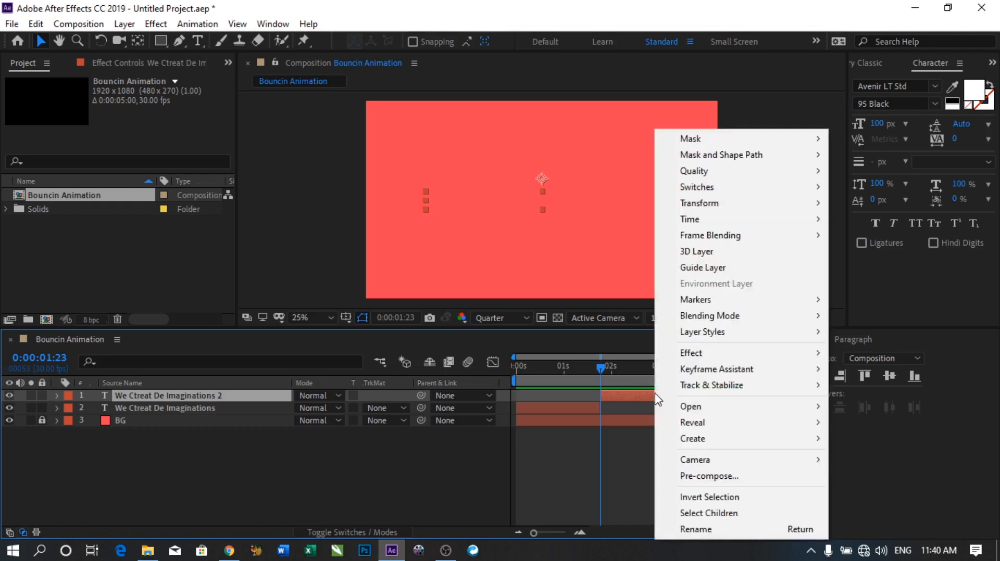
{"action": "mouse_move", "coordinate": [722, 223]}
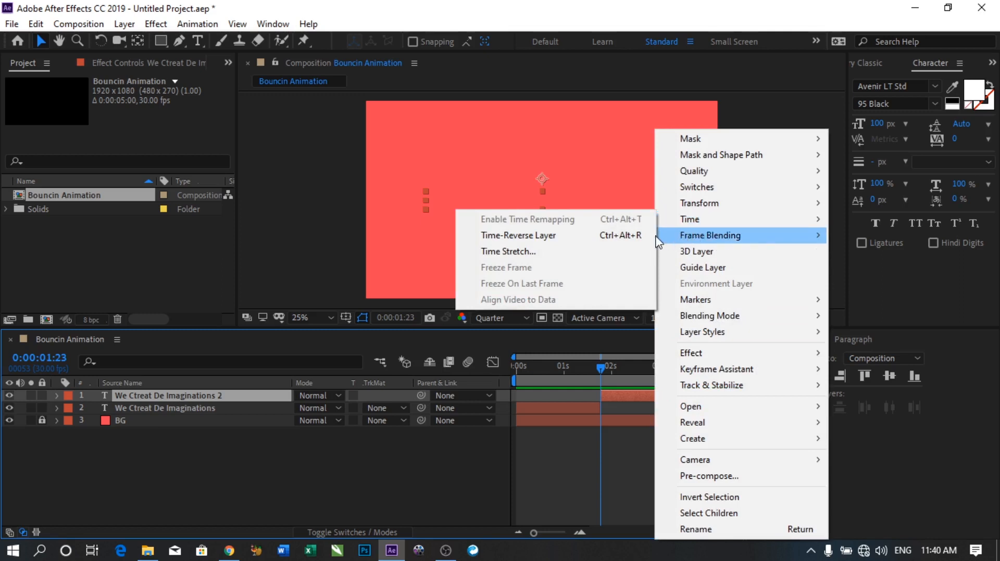
{"action": "left_click", "coordinate": [605, 237]}
{"action": "key", "text": "Home"}
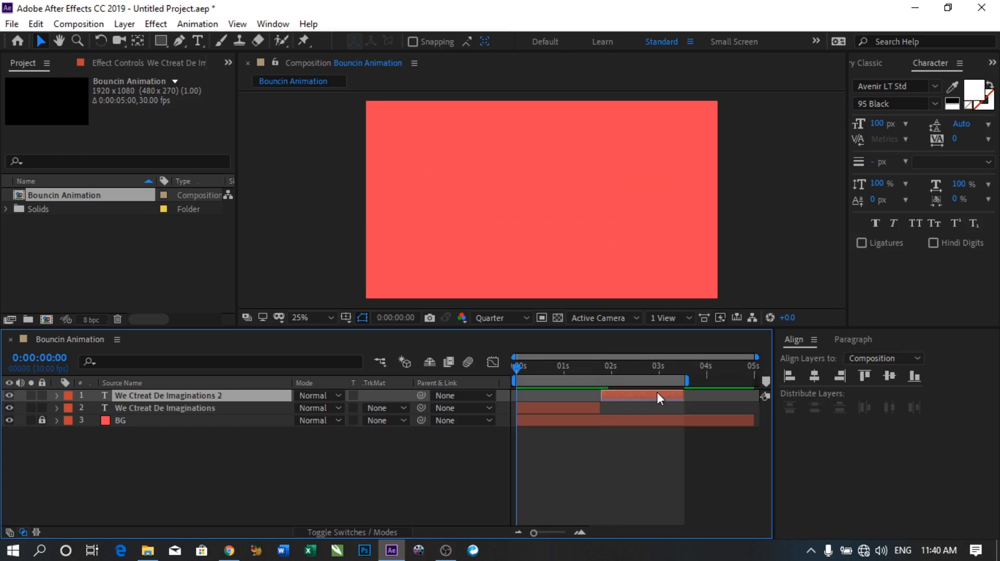
{"action": "key", "text": "space"}
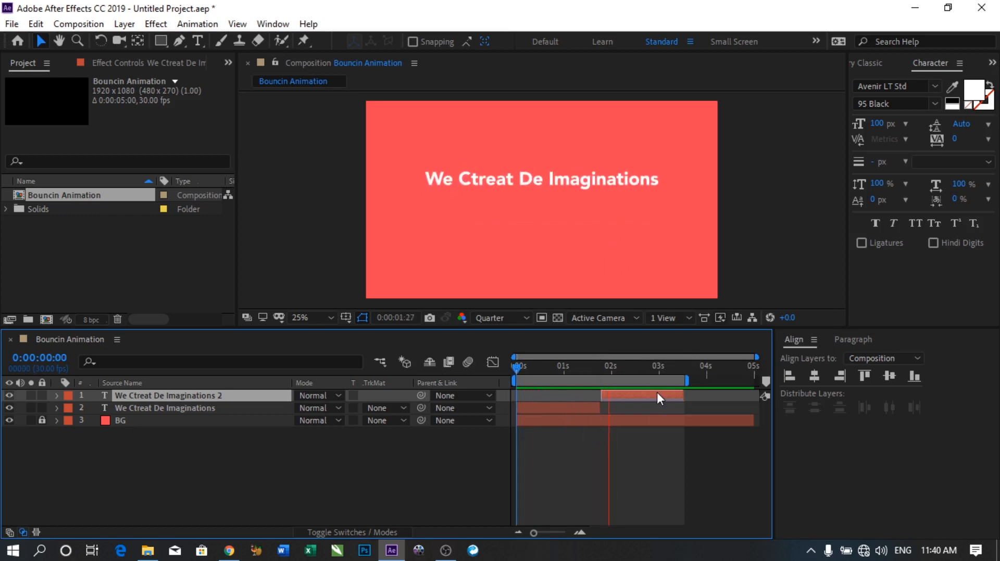